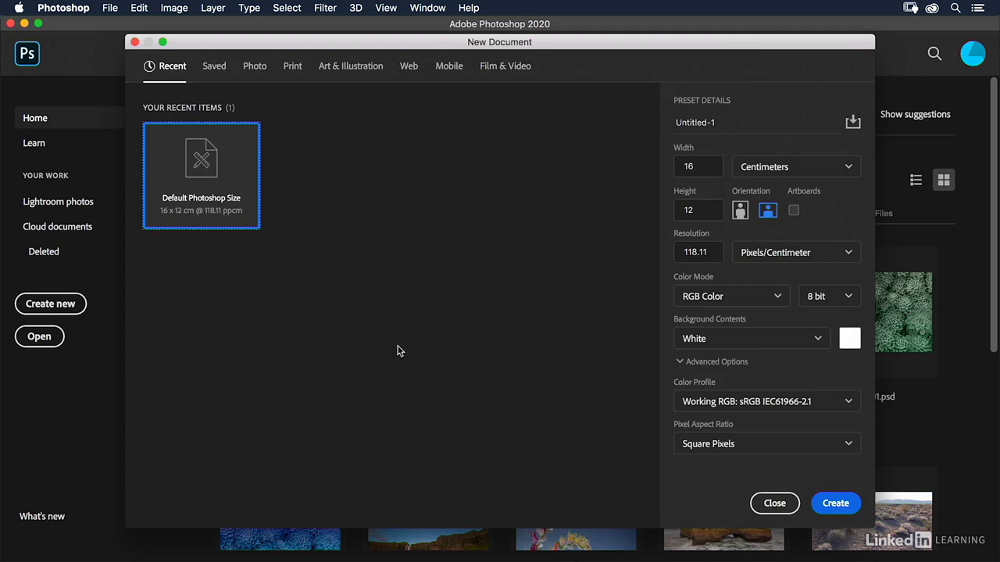
- Create a 16 x 12 cm RGB document at 118.11 pixels/cm with a white background, and reset the Brush tool
{"action": "left_click", "coordinate": [846, 509]}
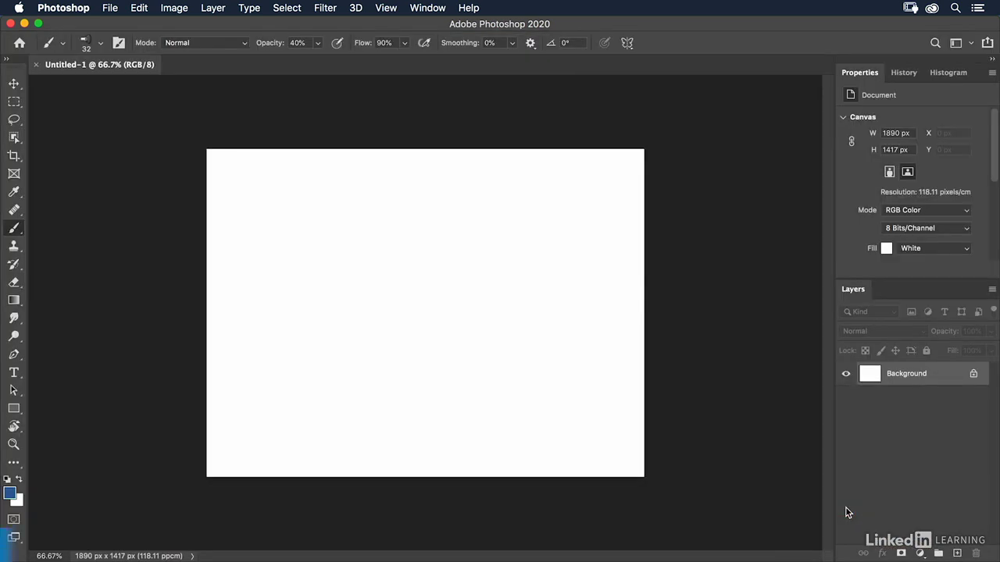
{"action": "key", "text": "super+0"}
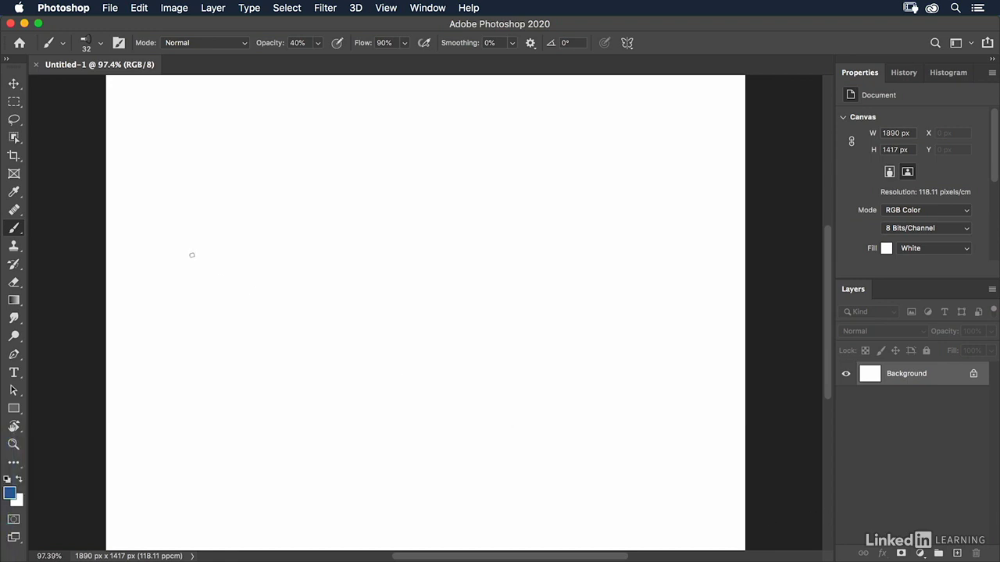
{"action": "right_click", "coordinate": [57, 43]}
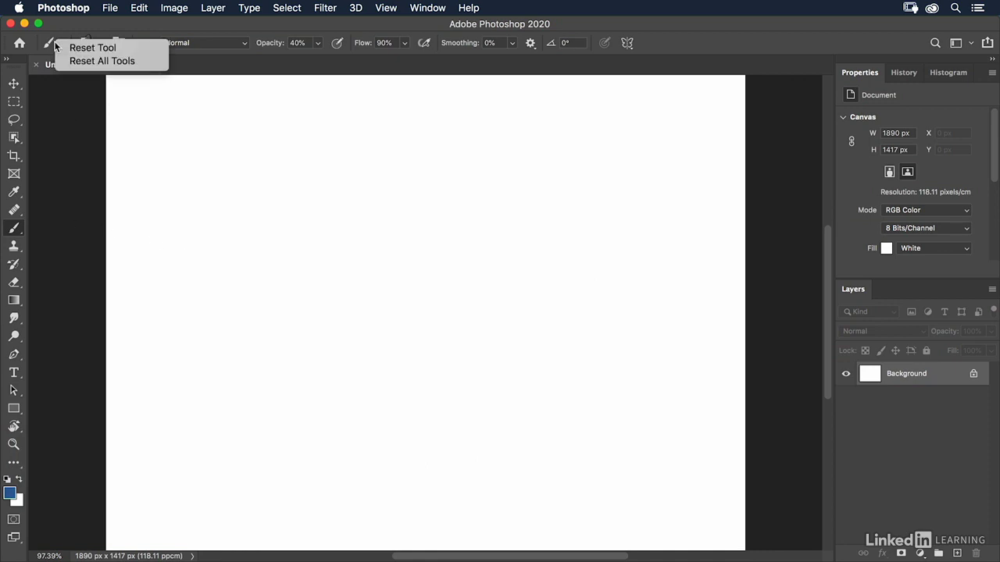
{"action": "left_click", "coordinate": [92, 48]}
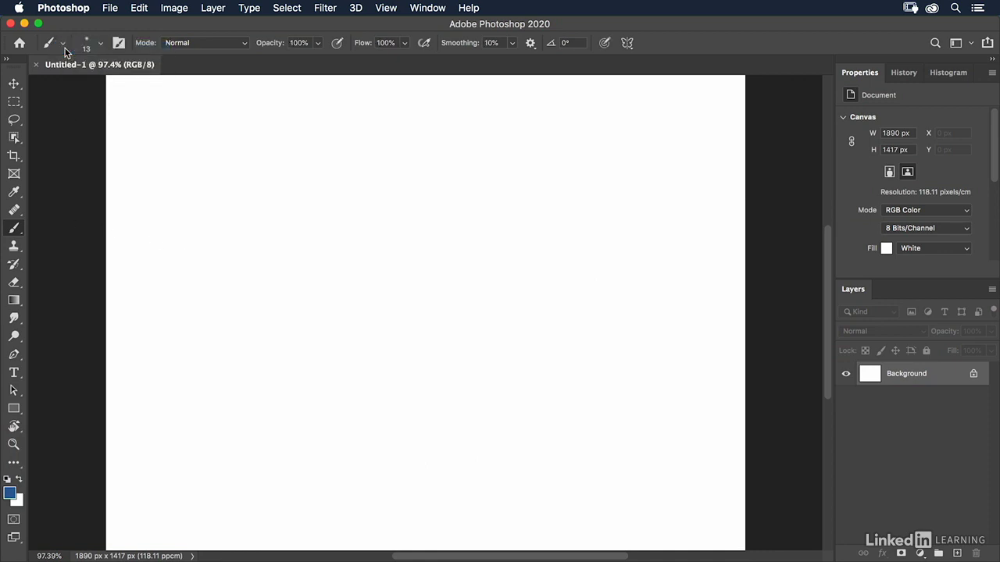
- Display the brush presets and collapse the General, Dry Media, Wet Media and Special Effects brush groups
{"action": "left_click", "coordinate": [119, 44]}
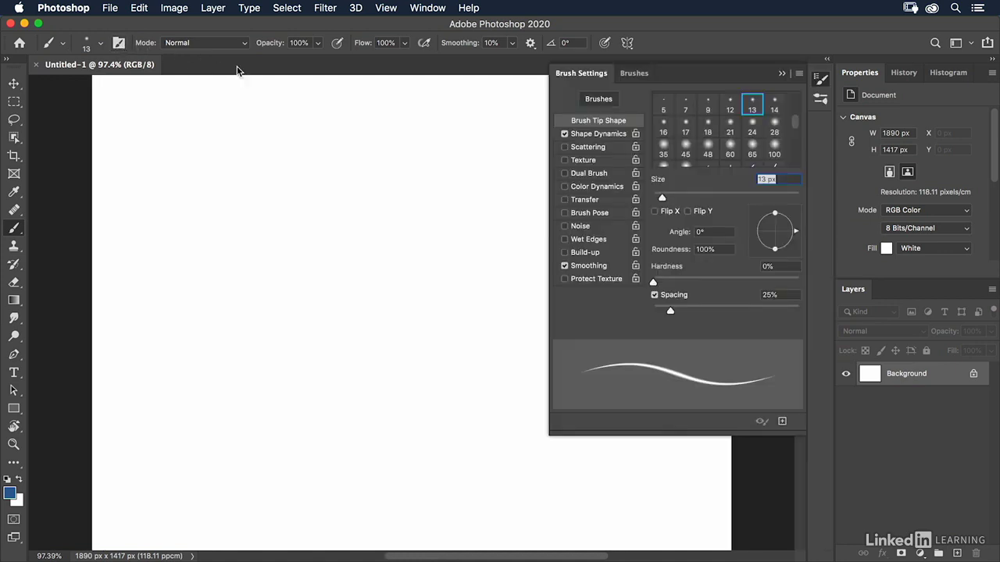
{"action": "left_click", "coordinate": [634, 73]}
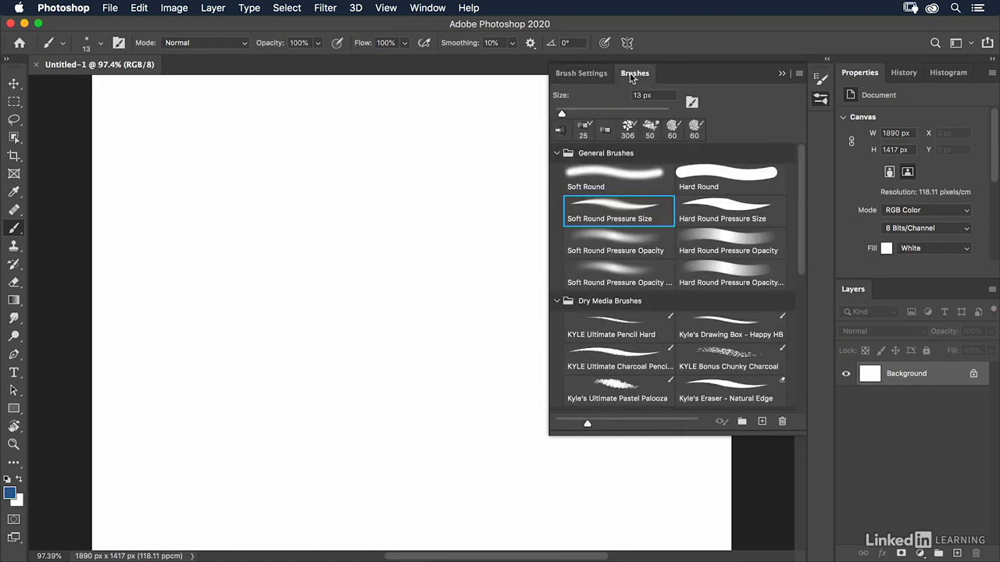
{"action": "left_click", "coordinate": [557, 153]}
{"action": "left_click", "coordinate": [558, 173]}
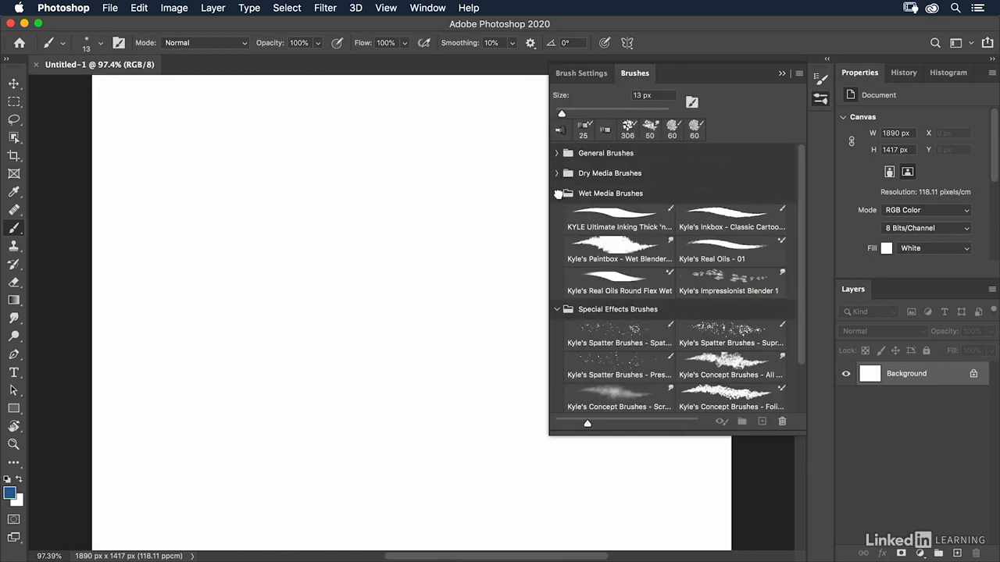
{"action": "left_click", "coordinate": [558, 194]}
{"action": "left_click", "coordinate": [557, 213]}
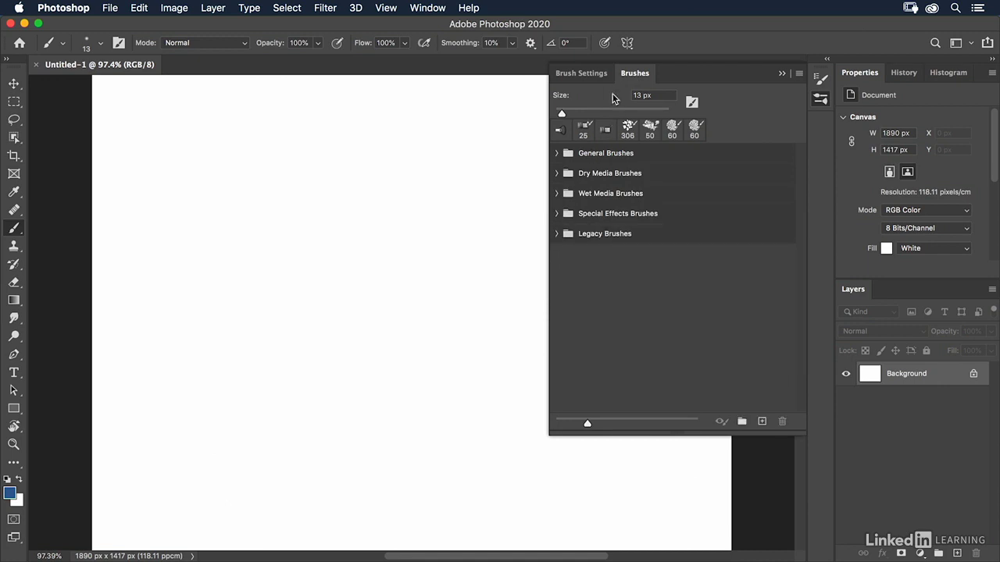
- Choose Kyle's Ultimate Pastel Palooza from the Dry Media Brushes and paint blue strokes near the canvas's upper-left corner
{"action": "left_click", "coordinate": [588, 74]}
{"action": "left_click", "coordinate": [635, 74]}
{"action": "left_click", "coordinate": [556, 174]}
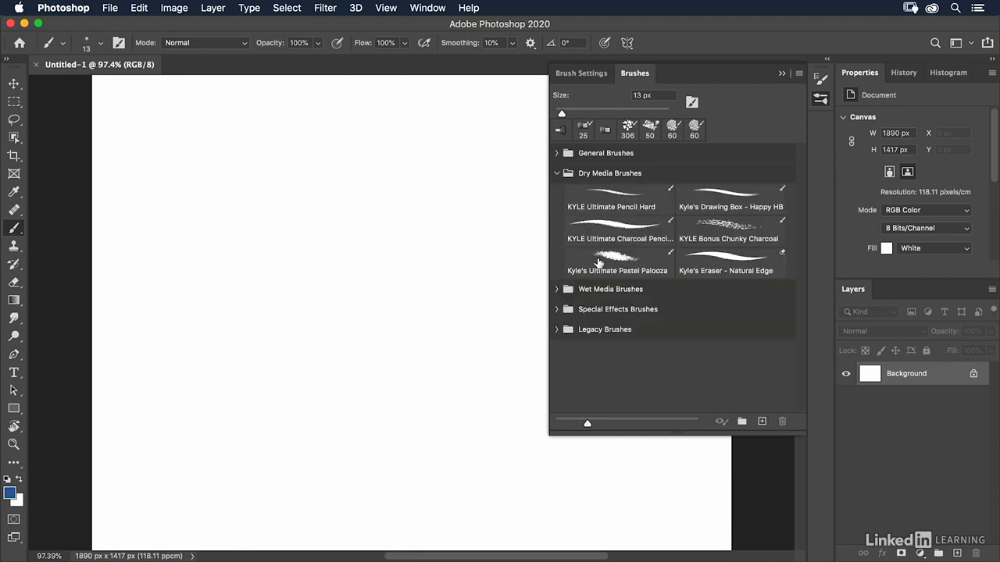
{"action": "left_click", "coordinate": [599, 262]}
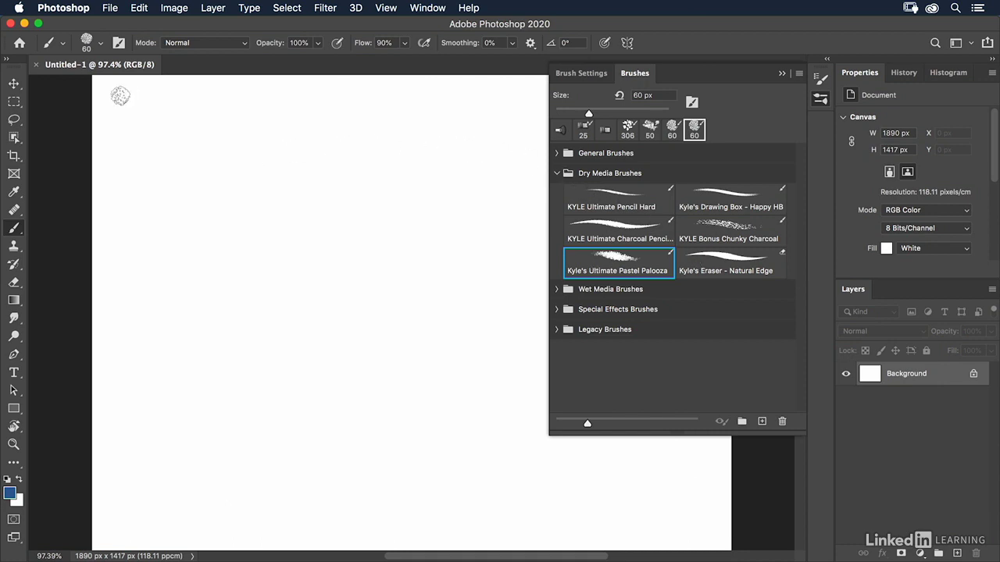
{"action": "mouse_move", "coordinate": [137, 110]}
{"action": "left_mouse_down"}
{"action": "mouse_move", "coordinate": [125, 201]}
{"action": "mouse_move", "coordinate": [136, 222]}
{"action": "mouse_move", "coordinate": [165, 167]}
{"action": "mouse_move", "coordinate": [152, 110]}
{"action": "left_mouse_up"}
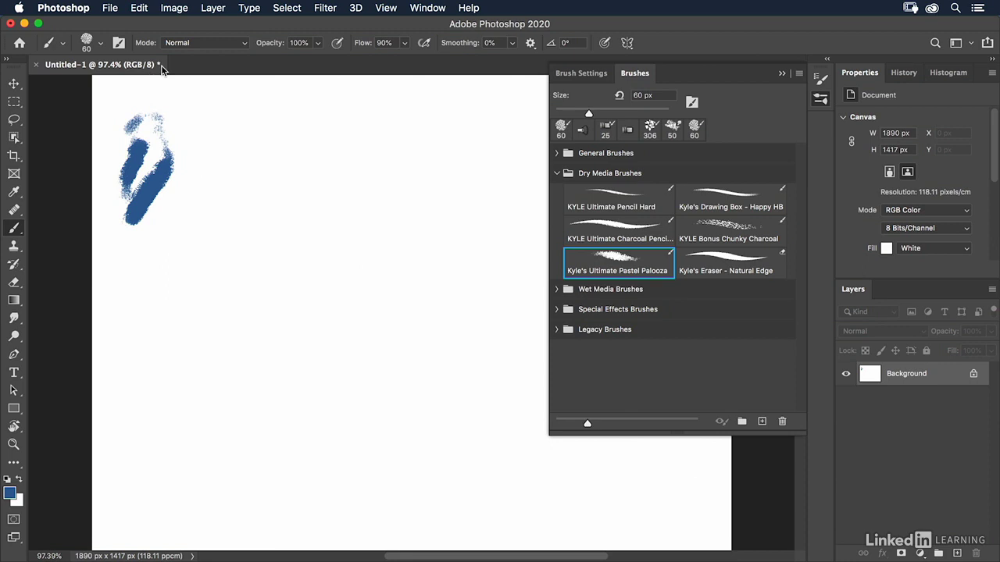
{"action": "mouse_move", "coordinate": [221, 136]}
{"action": "left_mouse_down"}
{"action": "mouse_move", "coordinate": [228, 175]}
{"action": "mouse_move", "coordinate": [255, 213]}
{"action": "mouse_move", "coordinate": [265, 205]}
{"action": "mouse_move", "coordinate": [267, 224]}
{"action": "left_mouse_up"}
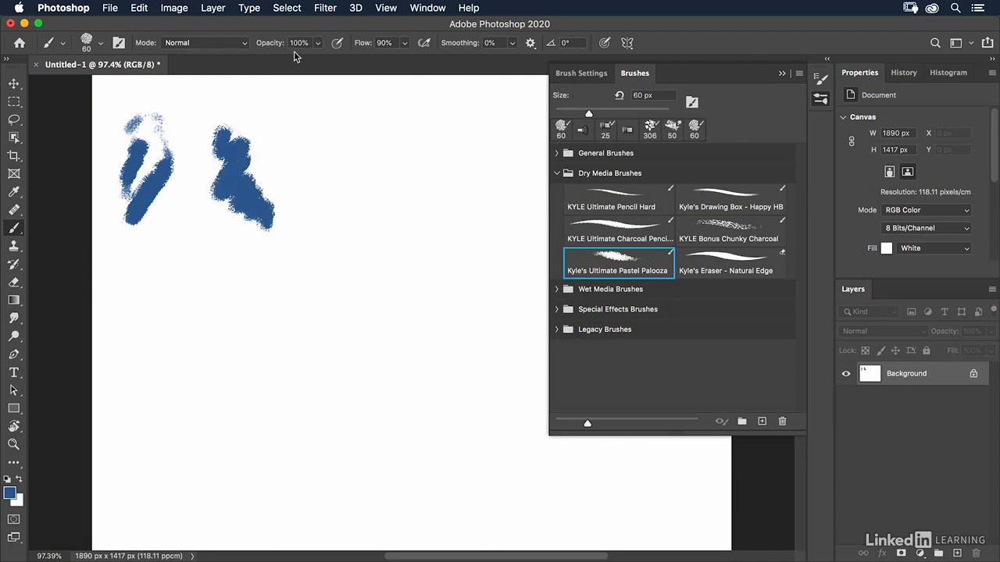
- Lower the brush opacity to 56% and paint a zigzag stroke against the right side of the dark blue strokes
{"action": "left_click", "coordinate": [318, 44]}
{"action": "left_click_drag", "start_coordinate": [317, 61], "coordinate": [287, 61]}
{"action": "mouse_move", "coordinate": [273, 134]}
{"action": "left_mouse_down"}
{"action": "mouse_move", "coordinate": [262, 175]}
{"action": "mouse_move", "coordinate": [286, 209]}
{"action": "left_mouse_up"}
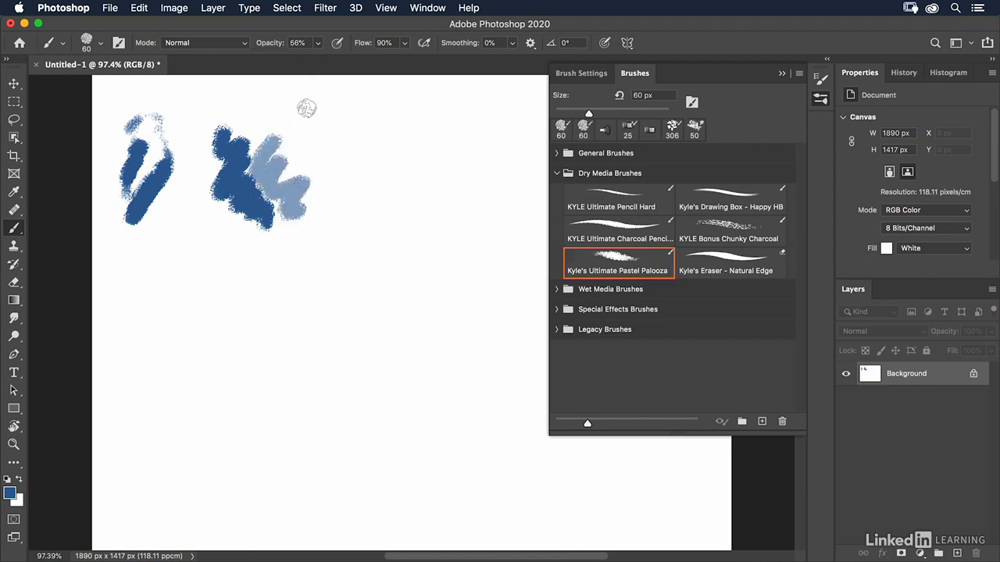
- Set the brush opacity back to 100%
{"action": "left_click", "coordinate": [318, 45]}
{"action": "left_click_drag", "start_coordinate": [342, 62], "coordinate": [353, 62]}
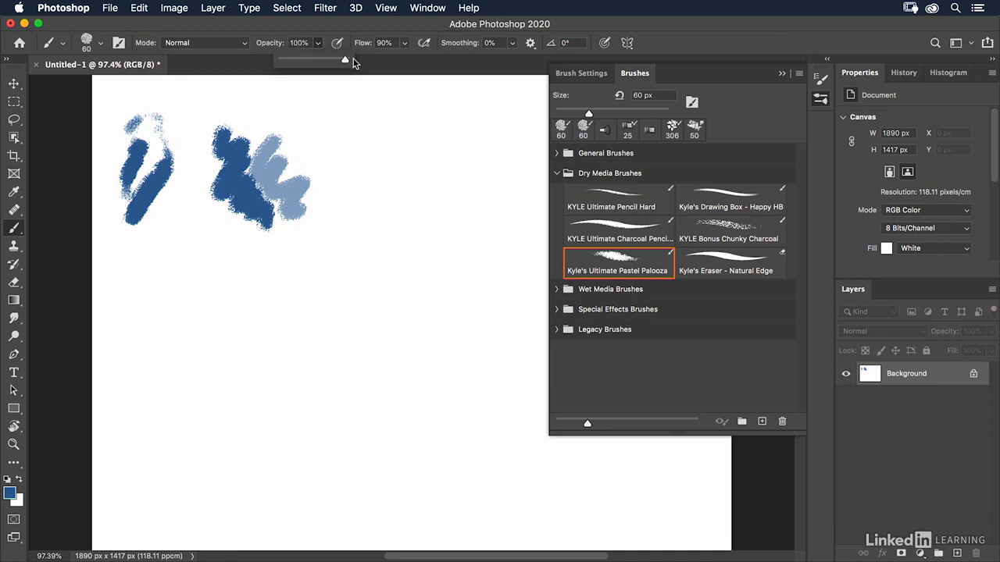
{"action": "left_click", "coordinate": [353, 61]}
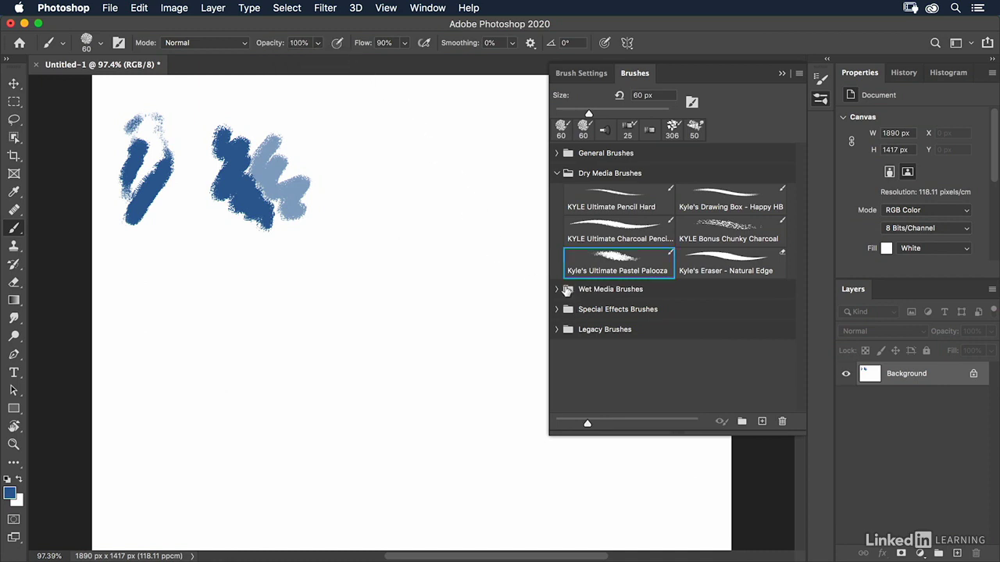
- Smudge the leftmost blue strokes with Kyle's Paintbox - Wet Blender from the Wet Media Brushes
{"action": "left_click", "coordinate": [557, 289]}
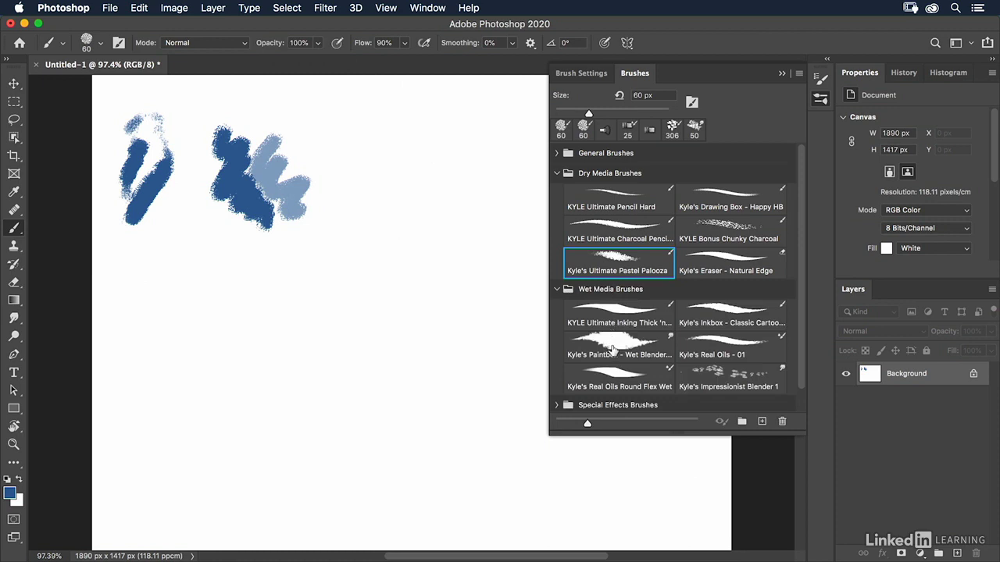
{"action": "left_click", "coordinate": [613, 349]}
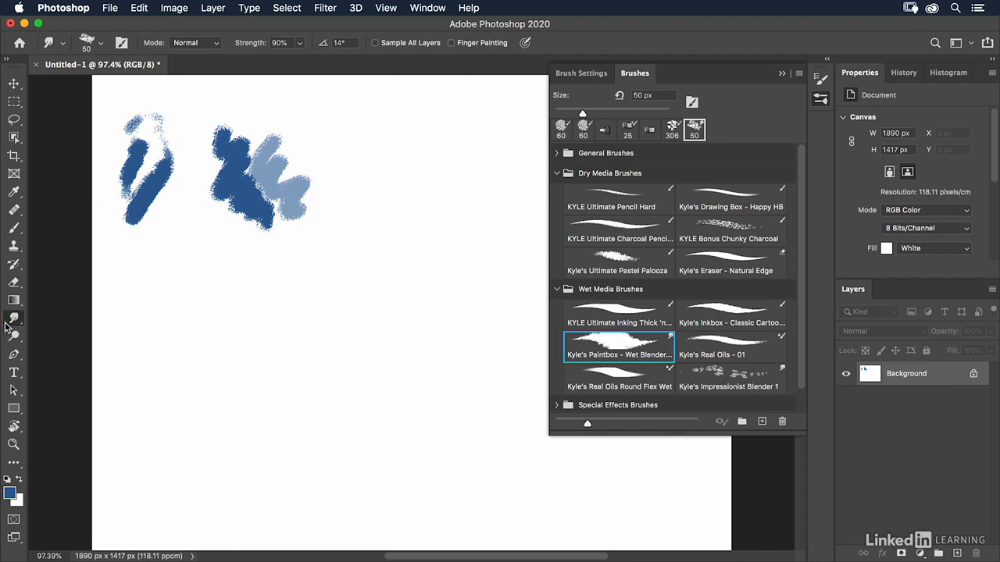
{"action": "mouse_move", "coordinate": [131, 172]}
{"action": "left_mouse_down"}
{"action": "mouse_move", "coordinate": [117, 182]}
{"action": "mouse_move", "coordinate": [199, 178]}
{"action": "left_mouse_up"}
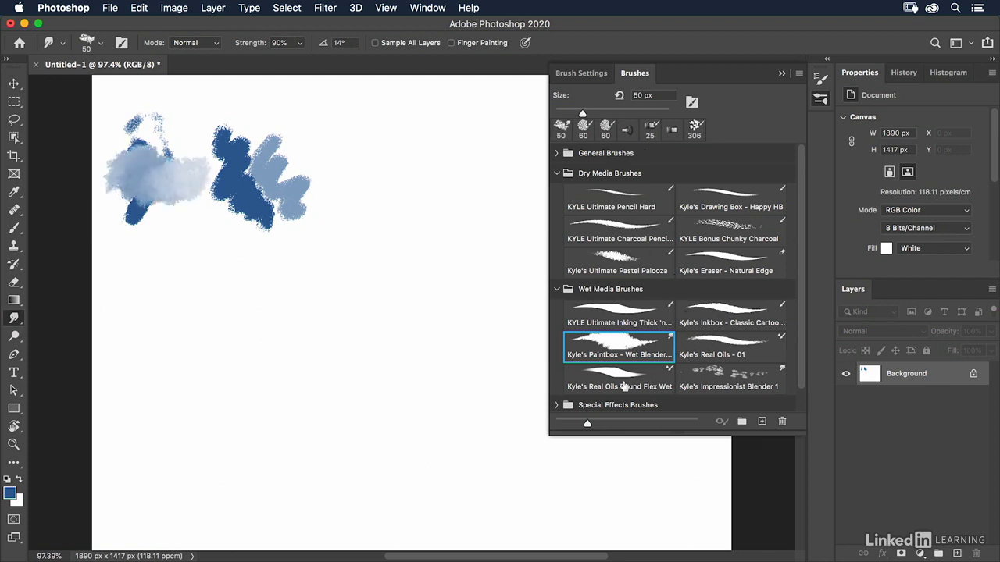
- Paint a leafy mass below the existing strokes with the 306 px foliage preset of Kyle's Concept Brushes from the Special Effects Brushes
{"action": "left_click", "coordinate": [557, 407]}
{"action": "left_click_drag", "start_coordinate": [798, 277], "coordinate": [795, 378]}
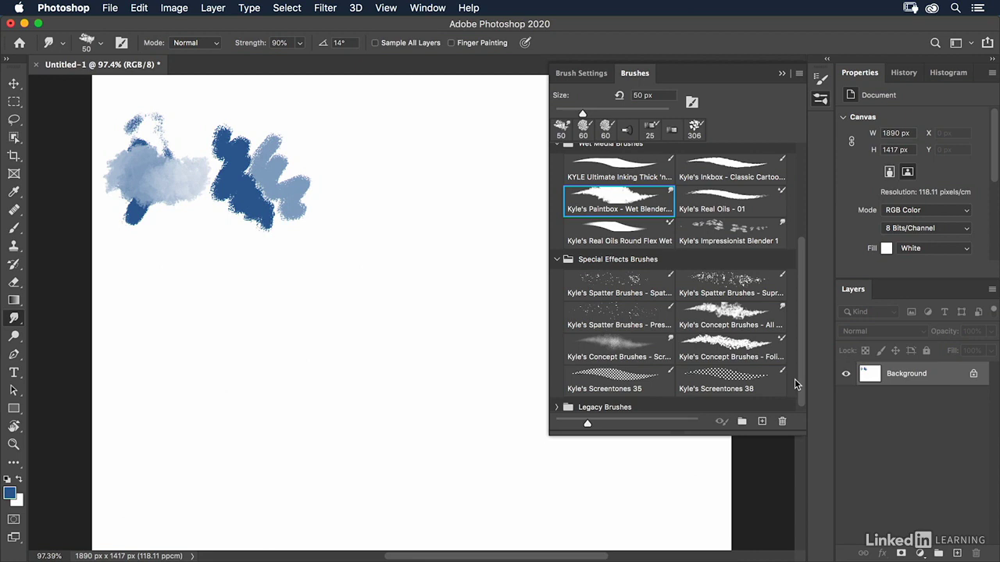
{"action": "left_click_drag", "start_coordinate": [794, 379], "coordinate": [795, 389]}
{"action": "left_click", "coordinate": [734, 353]}
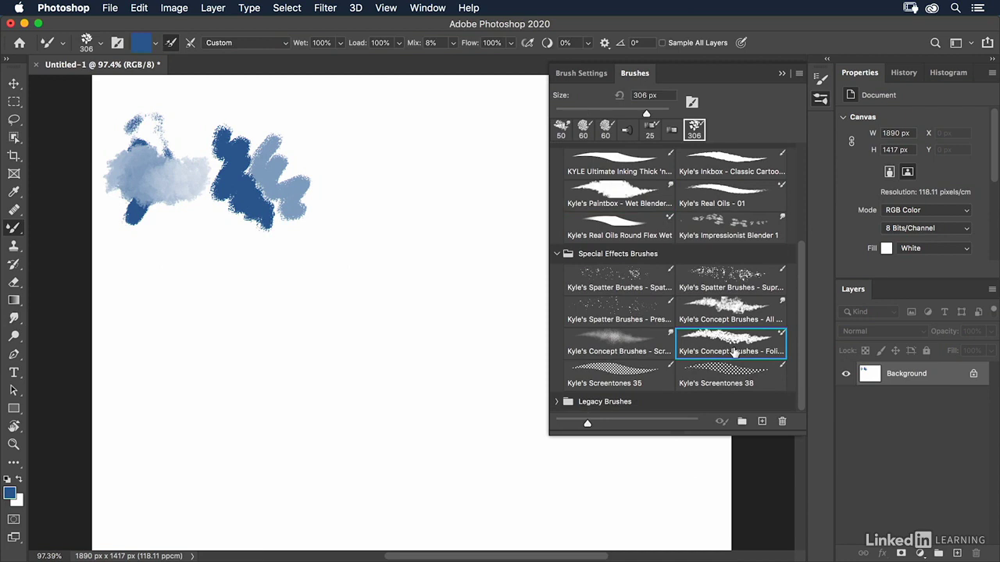
{"action": "mouse_move", "coordinate": [145, 336]}
{"action": "left_mouse_down"}
{"action": "mouse_move", "coordinate": [165, 391]}
{"action": "mouse_move", "coordinate": [197, 348]}
{"action": "mouse_move", "coordinate": [229, 333]}
{"action": "mouse_move", "coordinate": [244, 361]}
{"action": "mouse_move", "coordinate": [283, 369]}
{"action": "mouse_move", "coordinate": [338, 361]}
{"action": "mouse_move", "coordinate": [339, 284]}
{"action": "mouse_move", "coordinate": [375, 269]}
{"action": "left_mouse_up"}
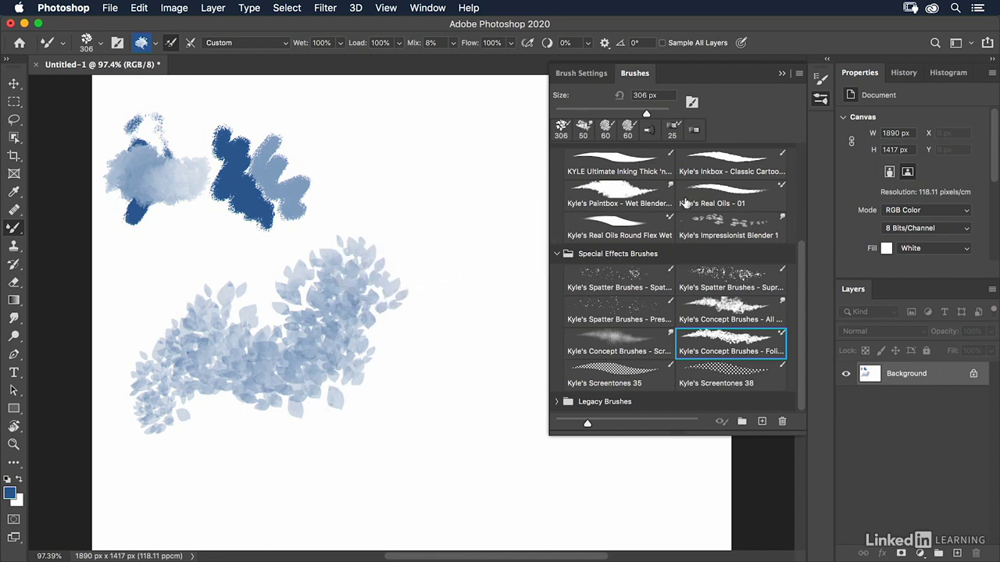
- Restore the Legacy Brushes set to the list of brush presets
{"action": "left_click", "coordinate": [799, 73]}
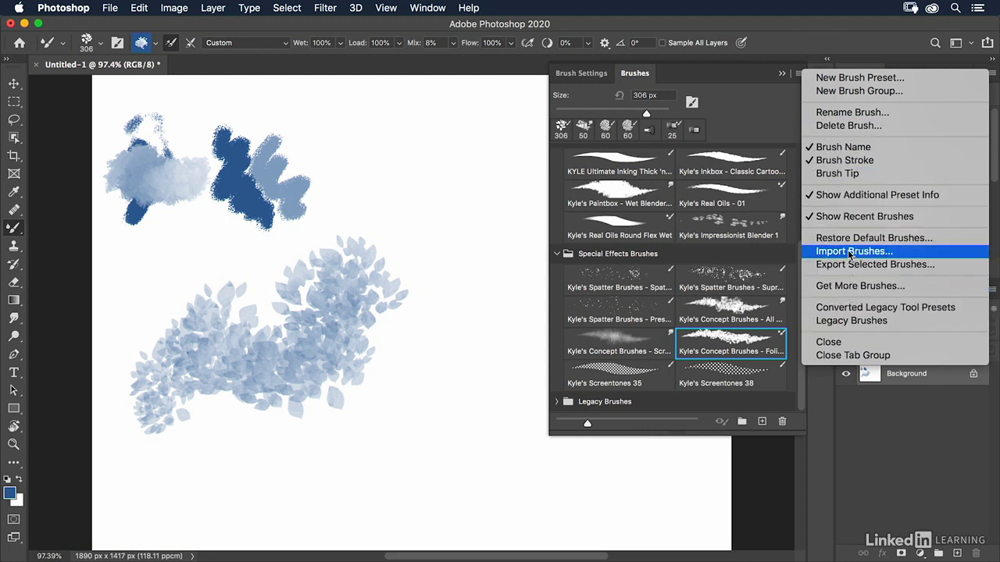
{"action": "left_click", "coordinate": [943, 320]}
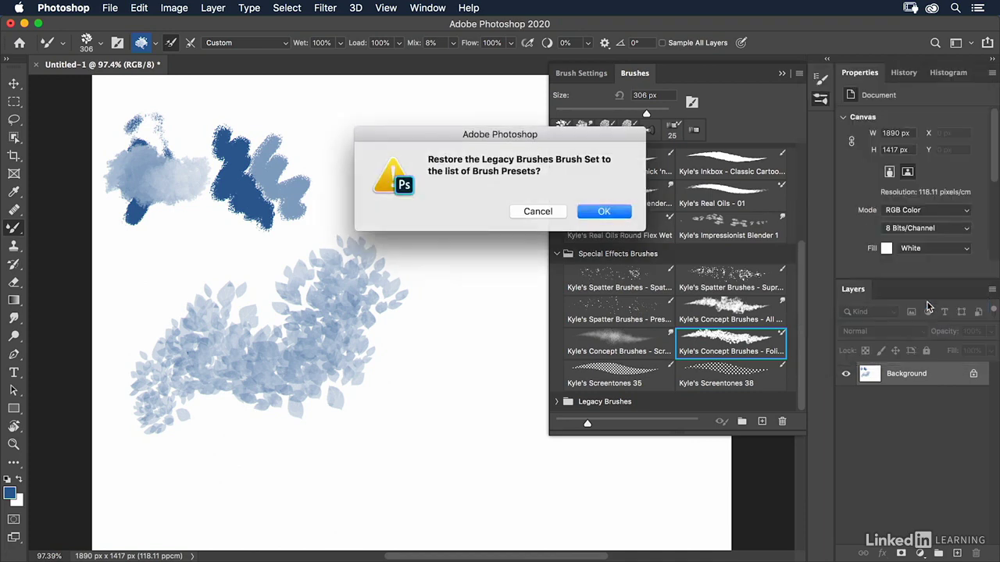
{"action": "left_click", "coordinate": [615, 213]}
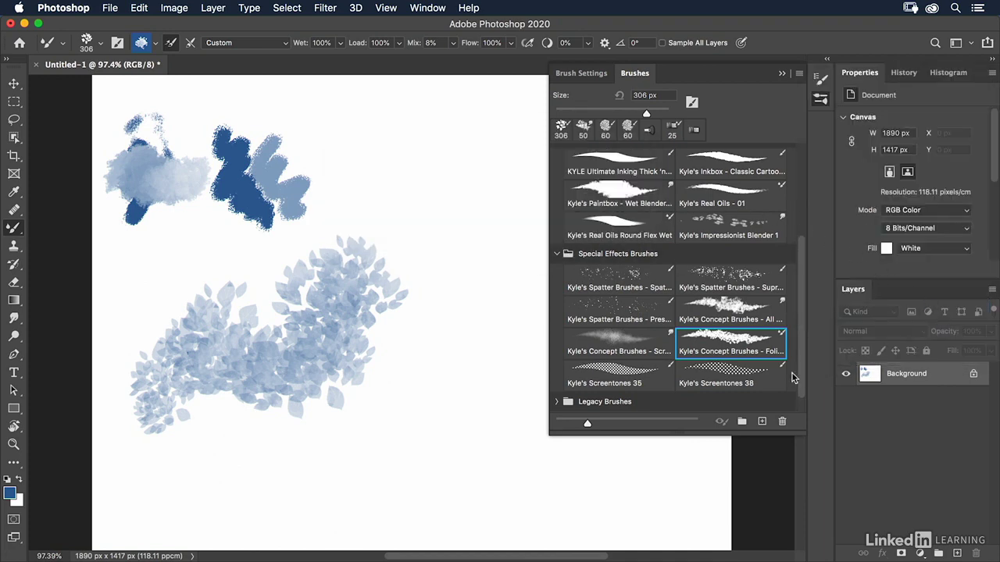
{"action": "left_click_drag", "start_coordinate": [800, 384], "coordinate": [802, 412]}
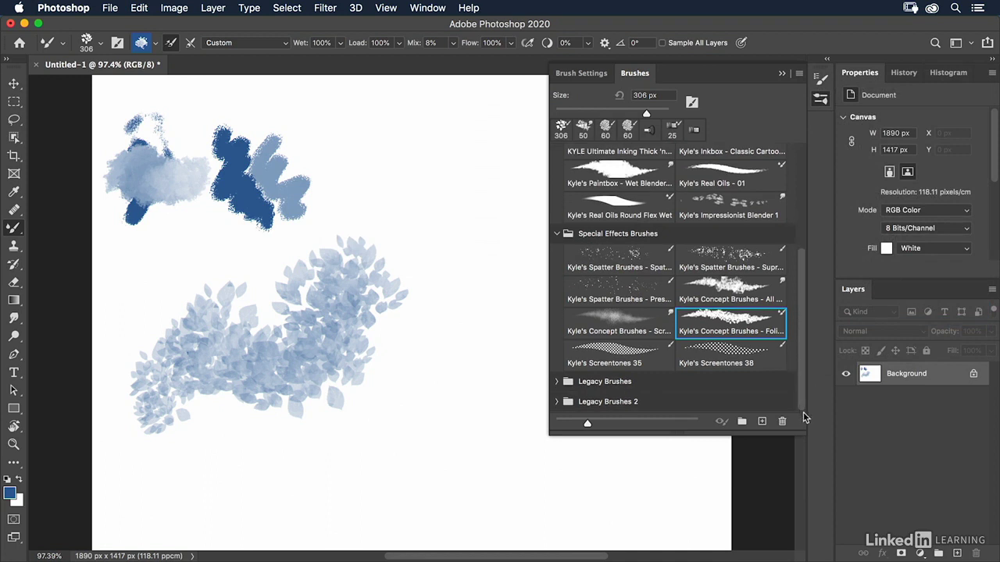
- Examine the groups inside the Legacy Brushes set and the tip shapes offered in the brush settings
{"action": "left_click", "coordinate": [557, 382]}
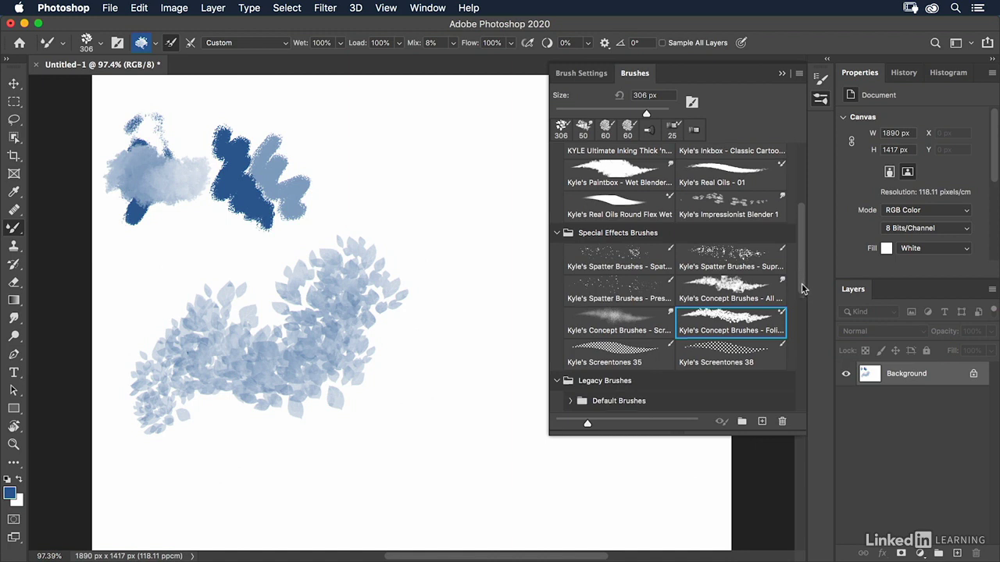
{"action": "left_click_drag", "start_coordinate": [803, 285], "coordinate": [812, 373]}
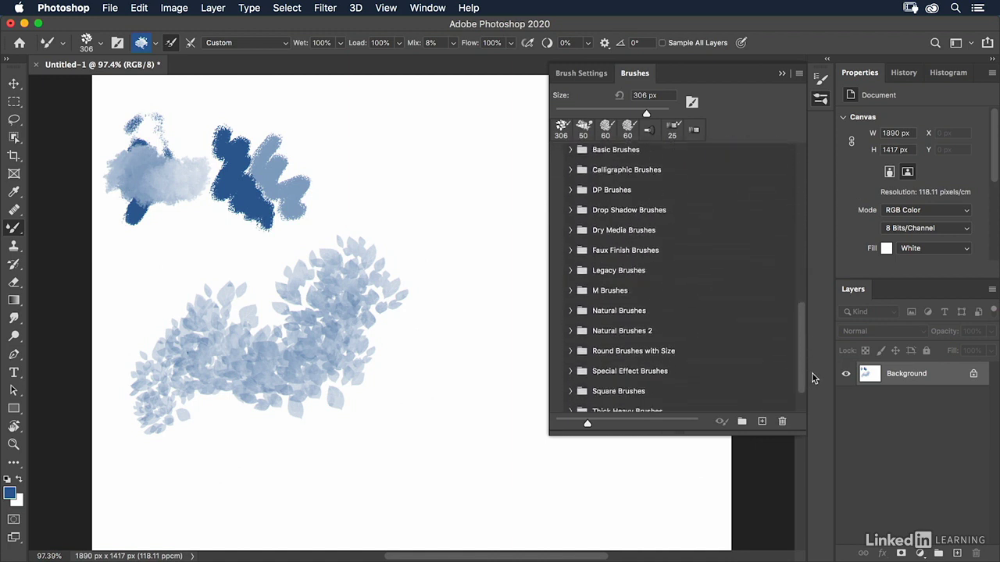
{"action": "left_click", "coordinate": [585, 75]}
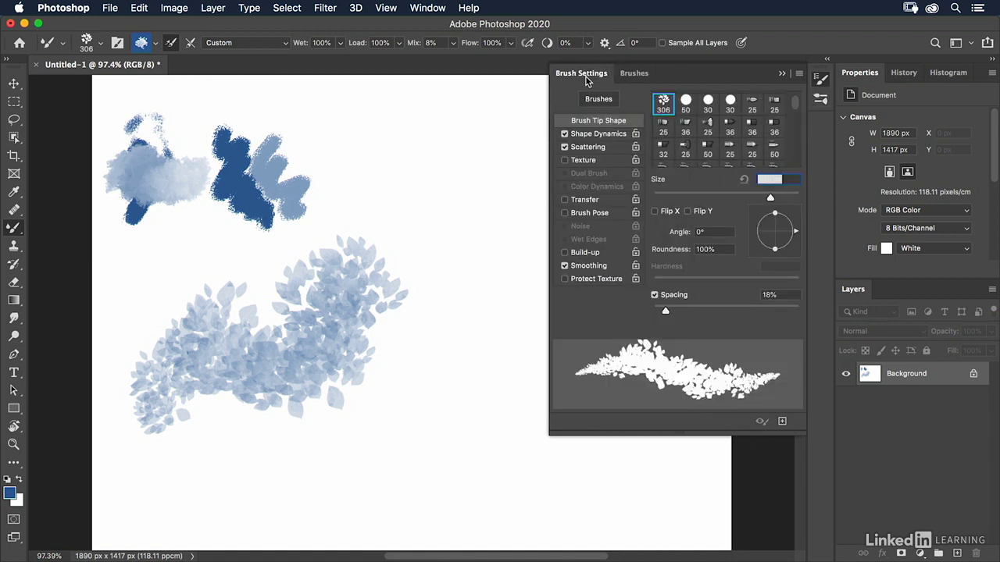
{"action": "scroll", "coordinate": [796, 116], "scroll_direction": "down", "scroll_amount": 5}
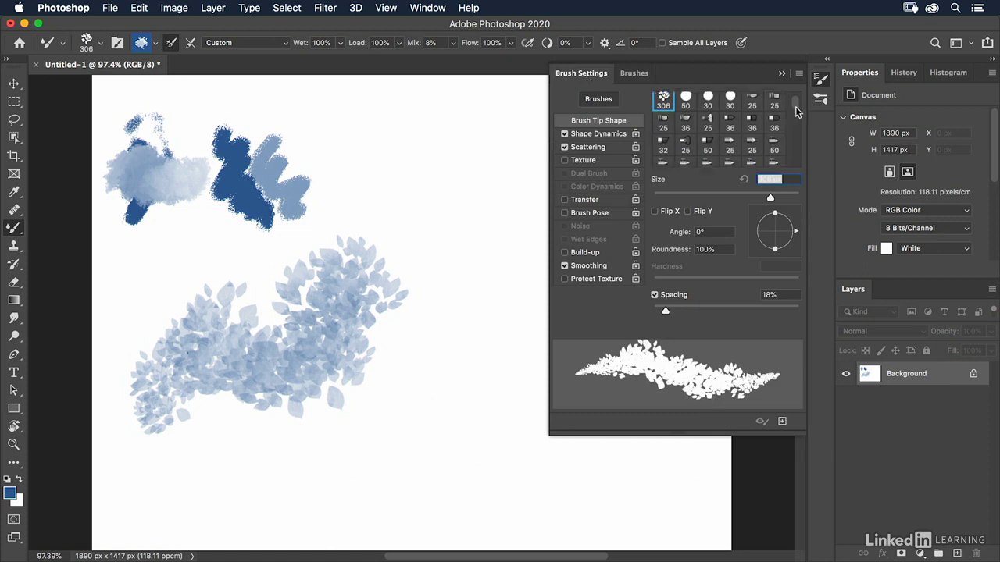
{"action": "scroll", "coordinate": [797, 116], "scroll_direction": "up", "scroll_amount": 5}
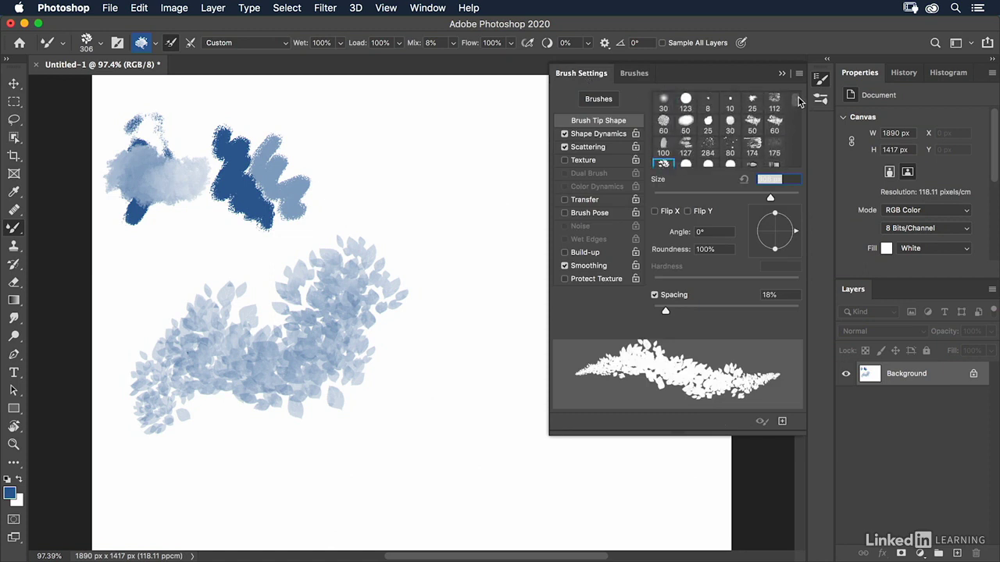
- Select the Soft Round Pressure Size brush from the General Brushes and open its brush tip shape settings
{"action": "left_click", "coordinate": [644, 75]}
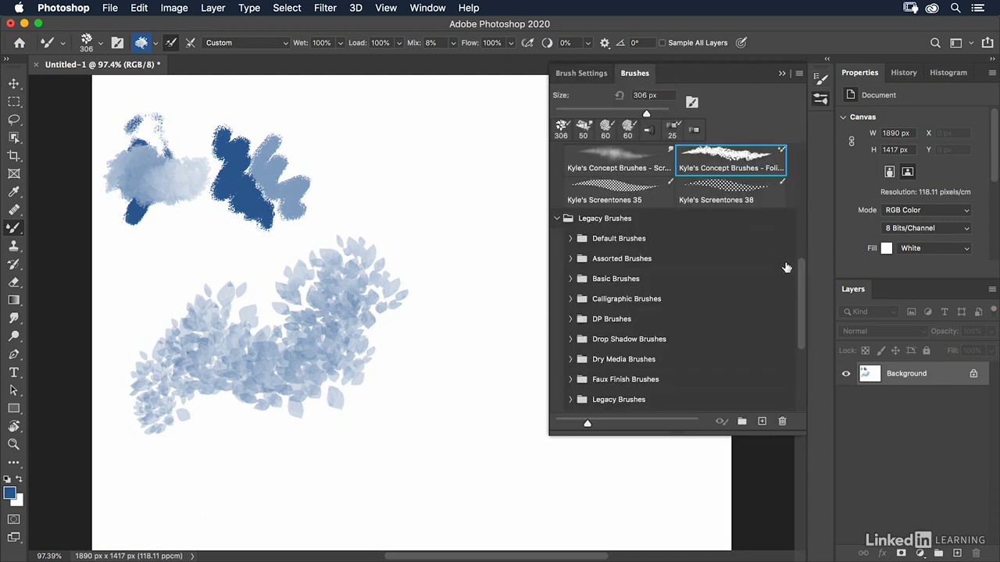
{"action": "left_click_drag", "start_coordinate": [799, 271], "coordinate": [803, 153]}
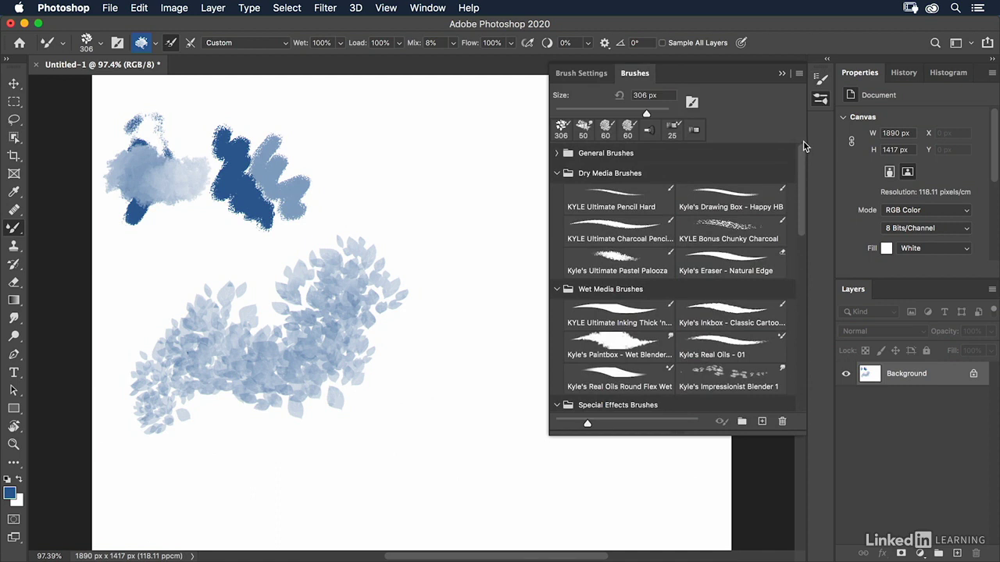
{"action": "left_click", "coordinate": [557, 153]}
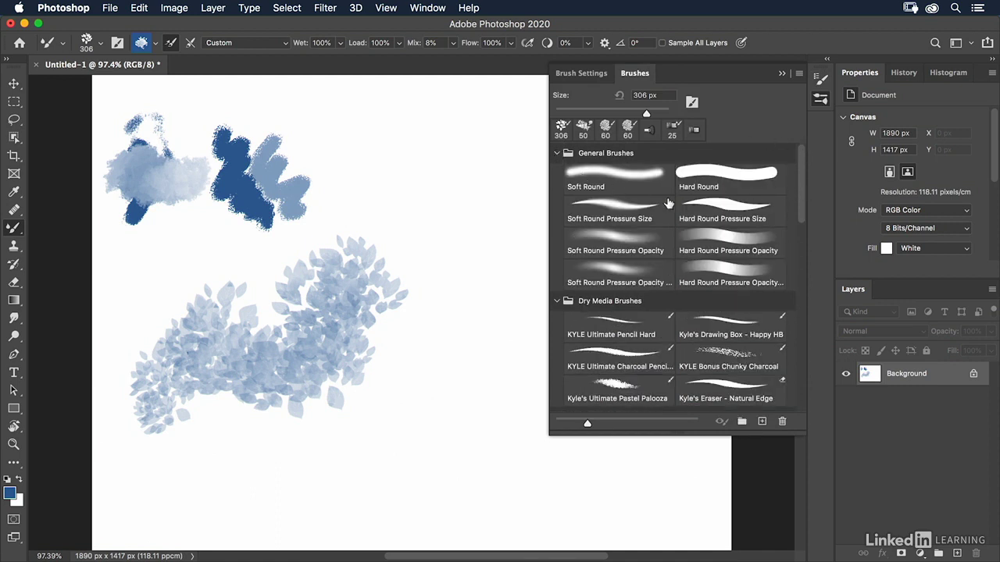
{"action": "left_click", "coordinate": [640, 207]}
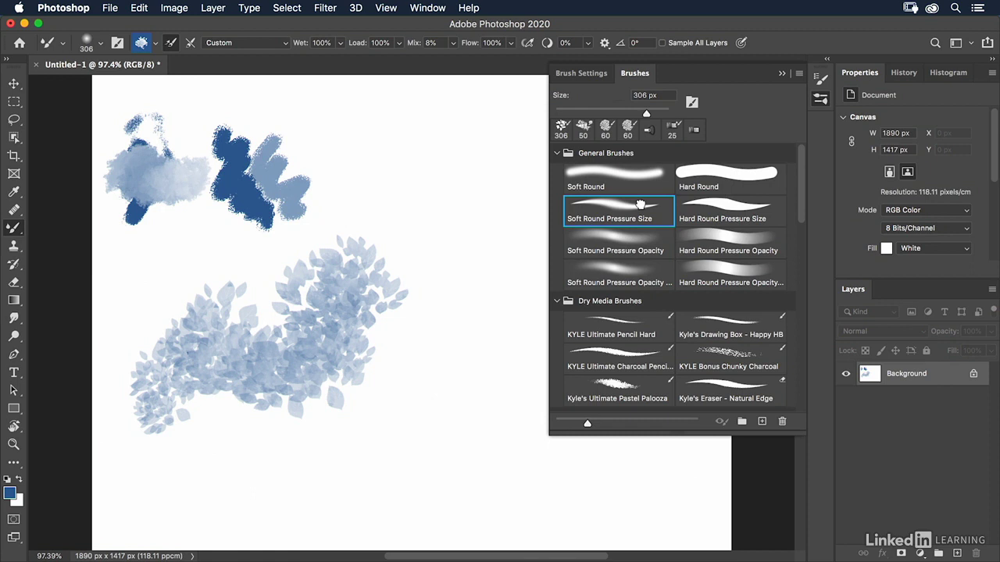
{"action": "left_click", "coordinate": [581, 73]}
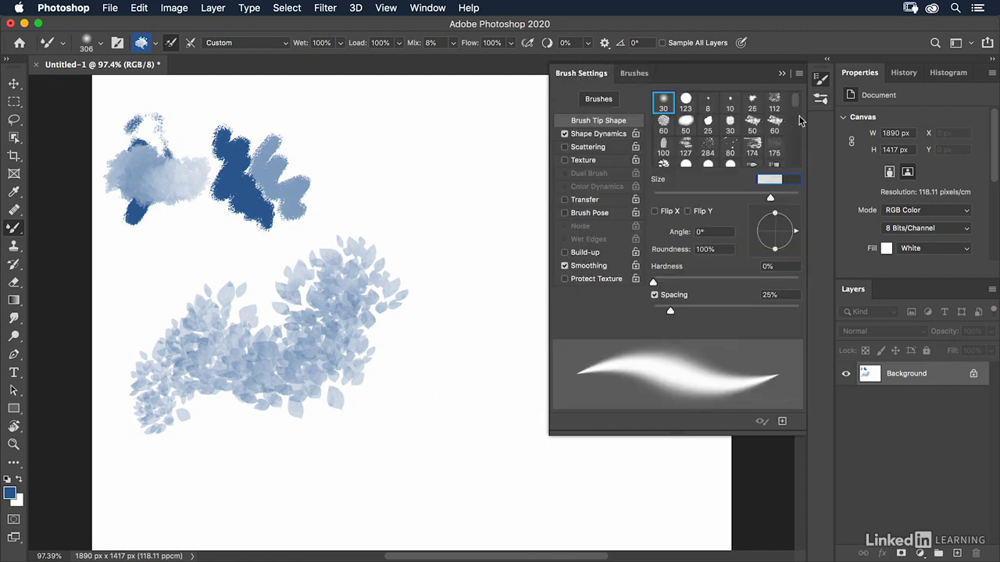
- Choose the 25 px Flat Fan bristle tip and turn on the live brush tip preview on the canvas
{"action": "scroll", "coordinate": [798, 123], "scroll_direction": "down", "scroll_amount": 3}
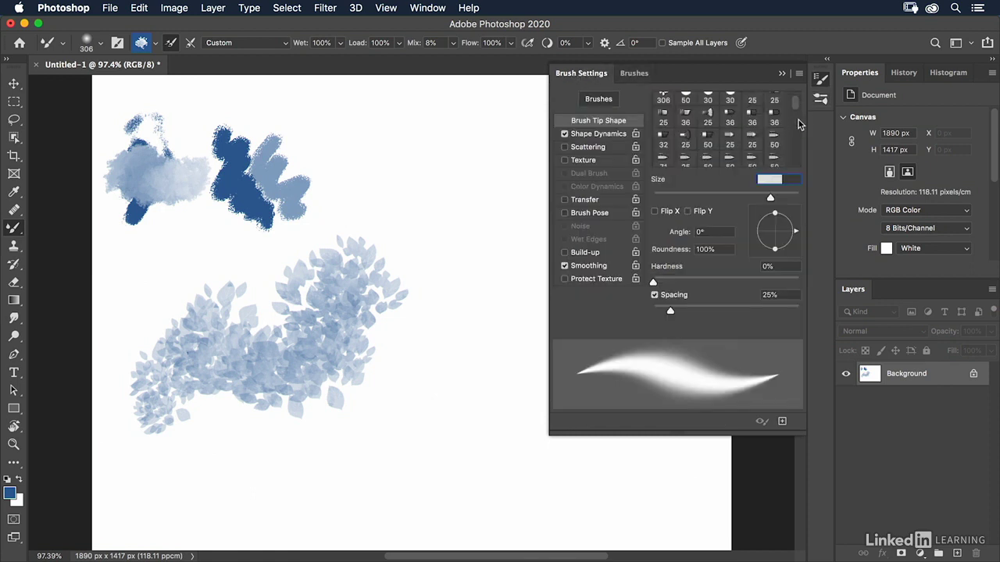
{"action": "left_click", "coordinate": [685, 139]}
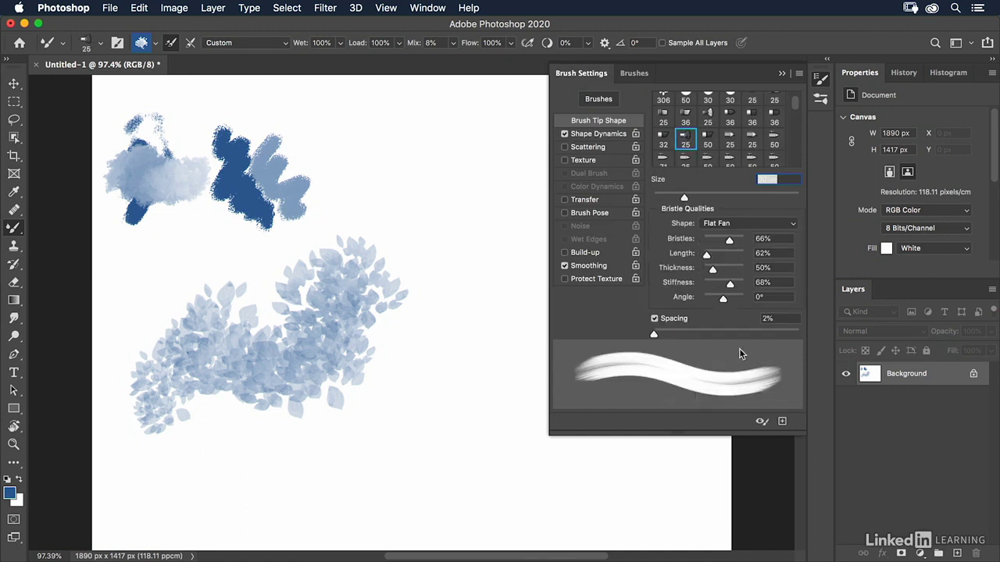
{"action": "left_click", "coordinate": [762, 421]}
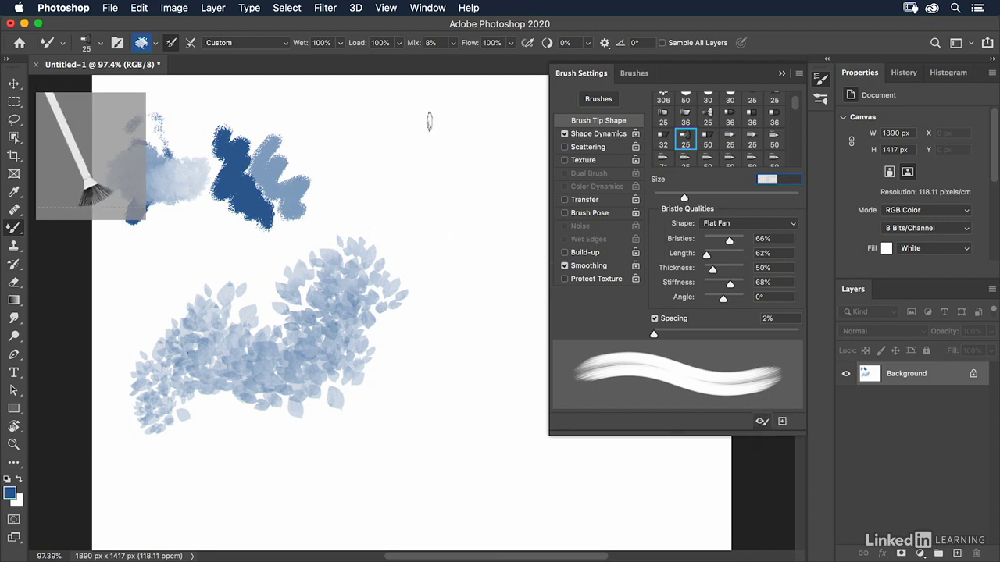
- Set the bristle density to 71%, try the Round Point shape, and change the tip shape to Round Blunt
{"action": "left_click", "coordinate": [732, 239]}
{"action": "left_click", "coordinate": [737, 224]}
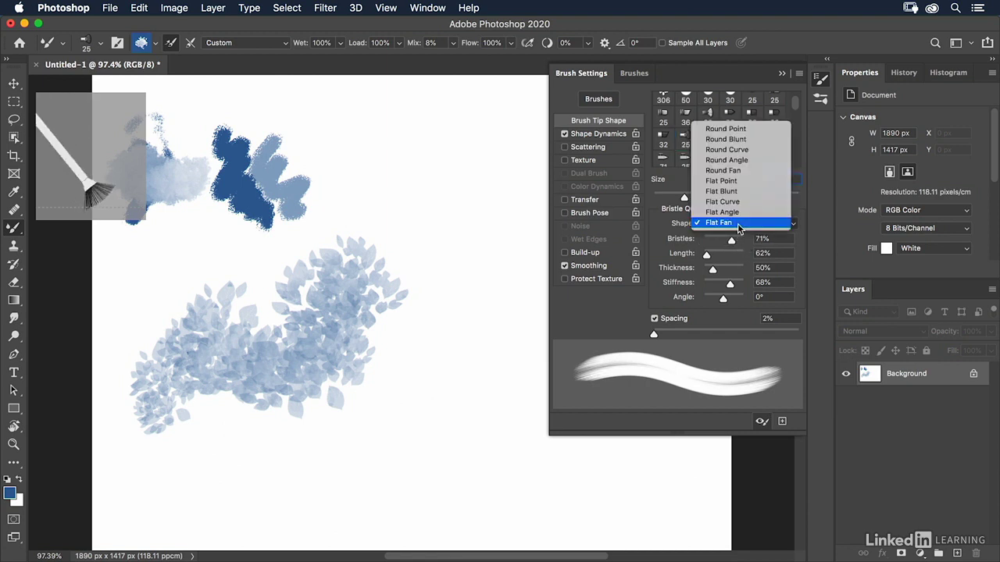
{"action": "left_click", "coordinate": [717, 129]}
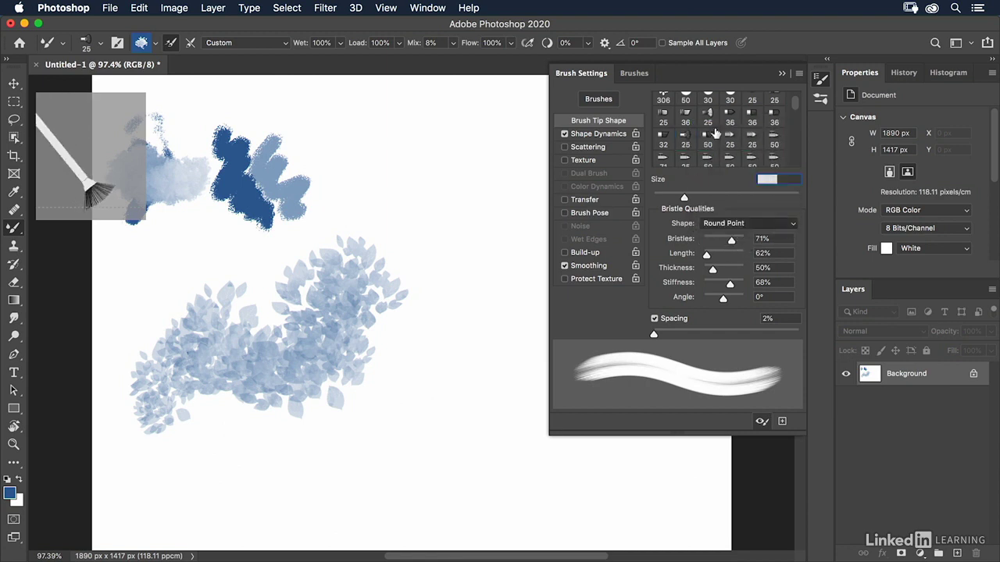
{"action": "left_click", "coordinate": [734, 228]}
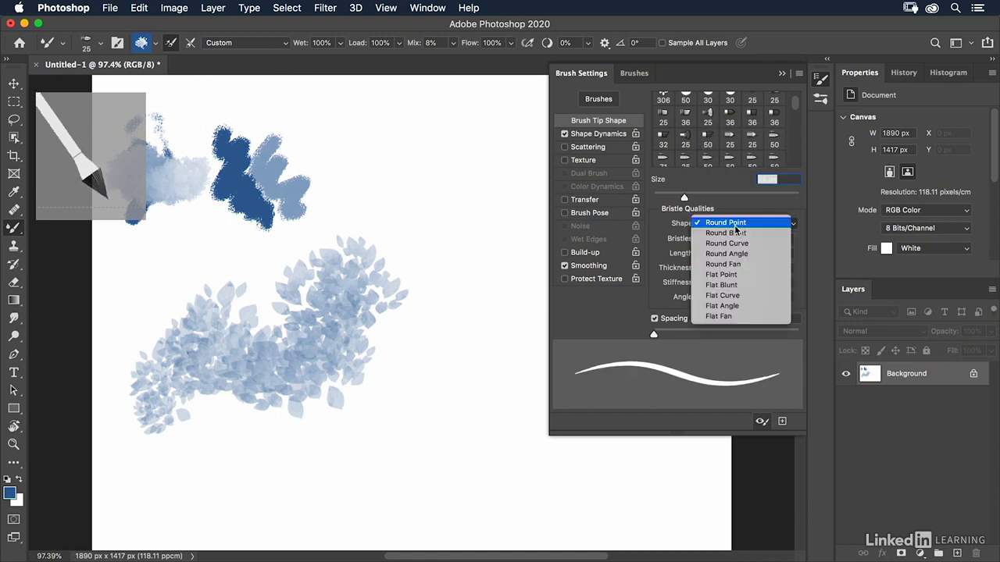
{"action": "left_click", "coordinate": [717, 233]}
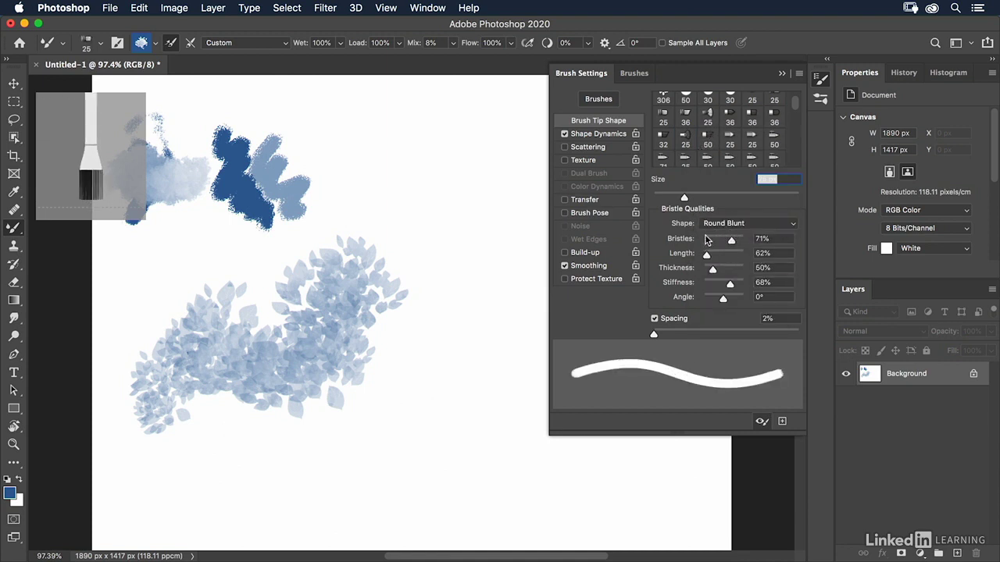
- Set bristles to 21%, length 377%, thickness 111%, stiffness 30% and angle -143°, and paint a broad stroke beside the existing scribbles
{"action": "mouse_move", "coordinate": [731, 242]}
{"action": "left_mouse_down"}
{"action": "mouse_move", "coordinate": [711, 242]}
{"action": "mouse_move", "coordinate": [708, 257]}
{"action": "mouse_move", "coordinate": [734, 257]}
{"action": "mouse_move", "coordinate": [719, 271]}
{"action": "mouse_move", "coordinate": [729, 285]}
{"action": "mouse_move", "coordinate": [716, 288]}
{"action": "left_mouse_up"}
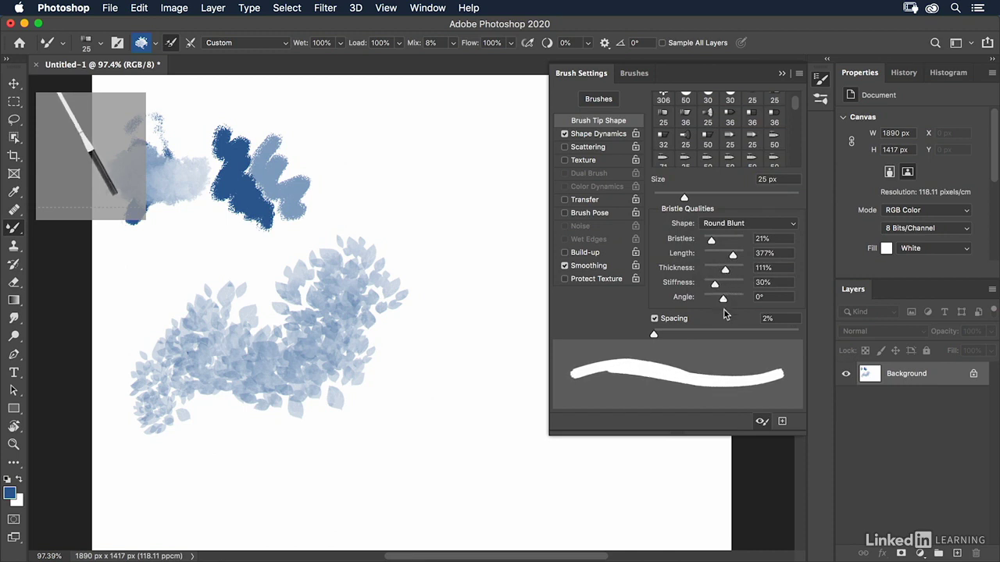
{"action": "left_click_drag", "start_coordinate": [717, 300], "coordinate": [692, 299]}
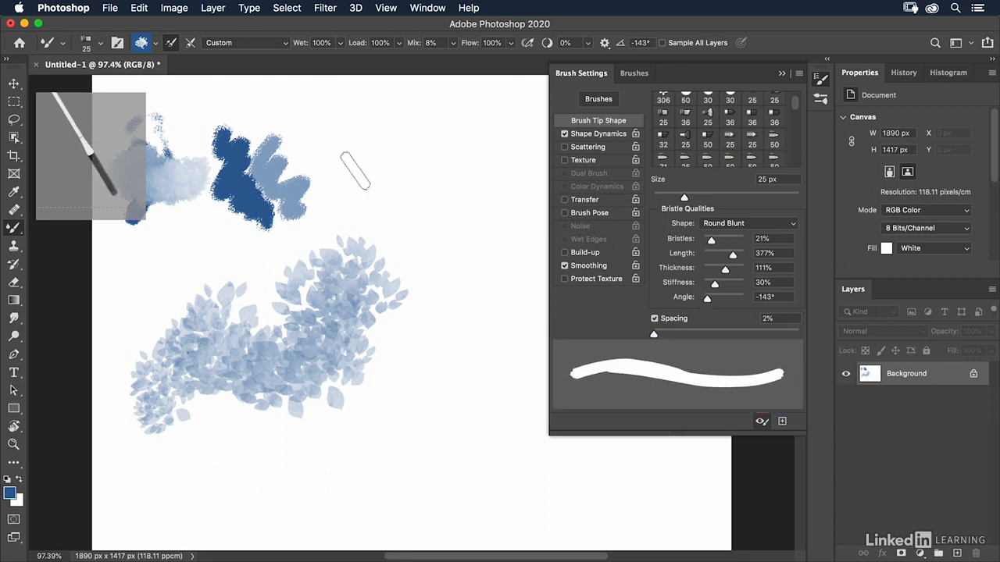
{"action": "mouse_move", "coordinate": [341, 168]}
{"action": "left_mouse_down"}
{"action": "mouse_move", "coordinate": [363, 145]}
{"action": "mouse_move", "coordinate": [347, 137]}
{"action": "mouse_move", "coordinate": [348, 184]}
{"action": "mouse_move", "coordinate": [446, 145]}
{"action": "mouse_move", "coordinate": [429, 191]}
{"action": "mouse_move", "coordinate": [452, 178]}
{"action": "left_mouse_up"}
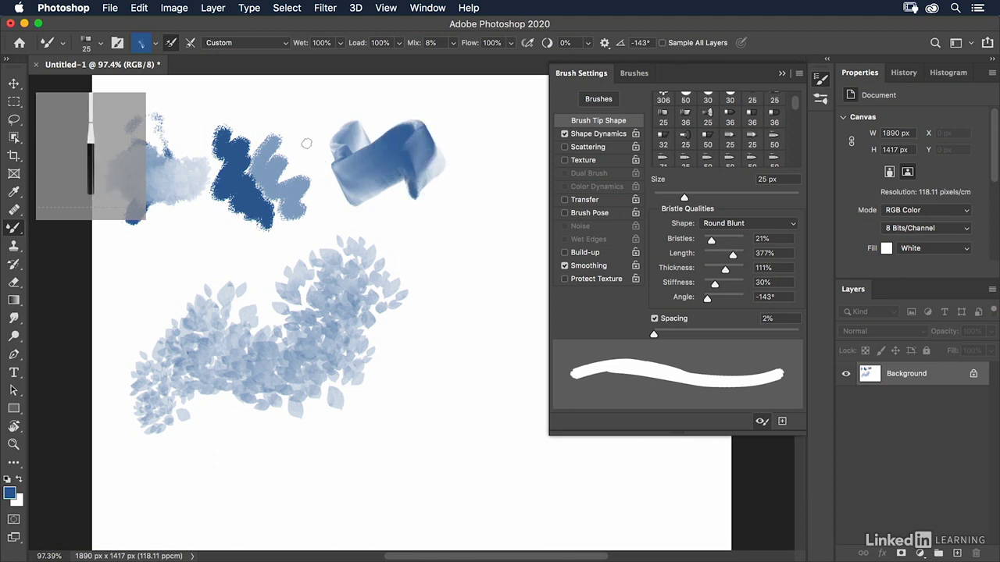
- Switch from the Mixer Brush to the regular Brush tool and pick the Soft Round Pressure Size preset from the General Brushes
{"action": "right_click", "coordinate": [14, 227]}
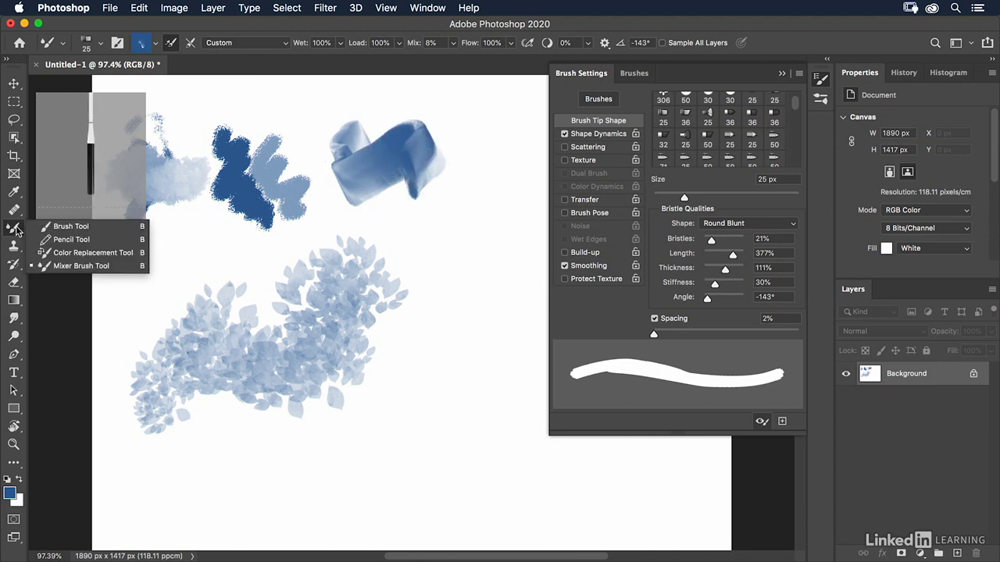
{"action": "left_click", "coordinate": [56, 228]}
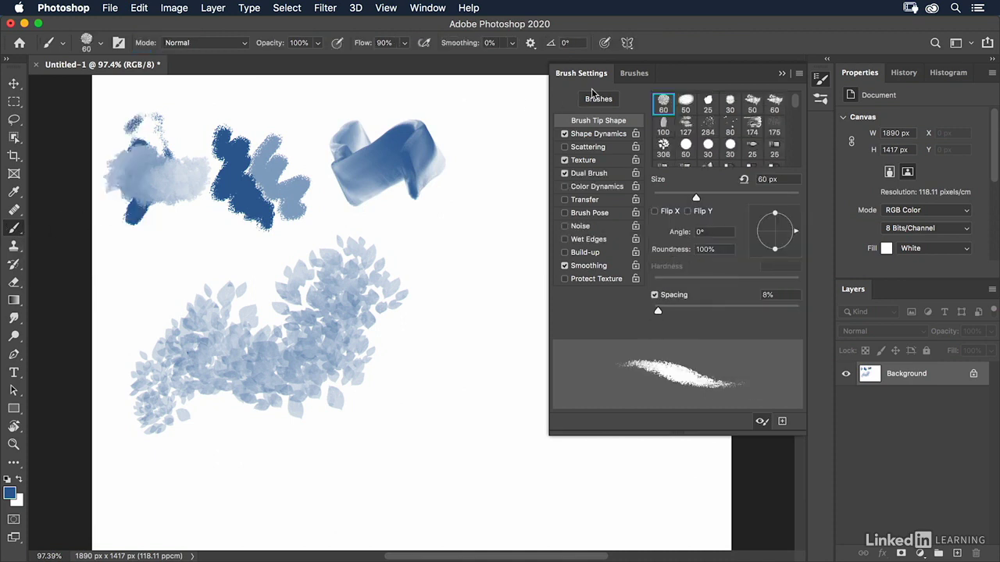
{"action": "left_click", "coordinate": [634, 73]}
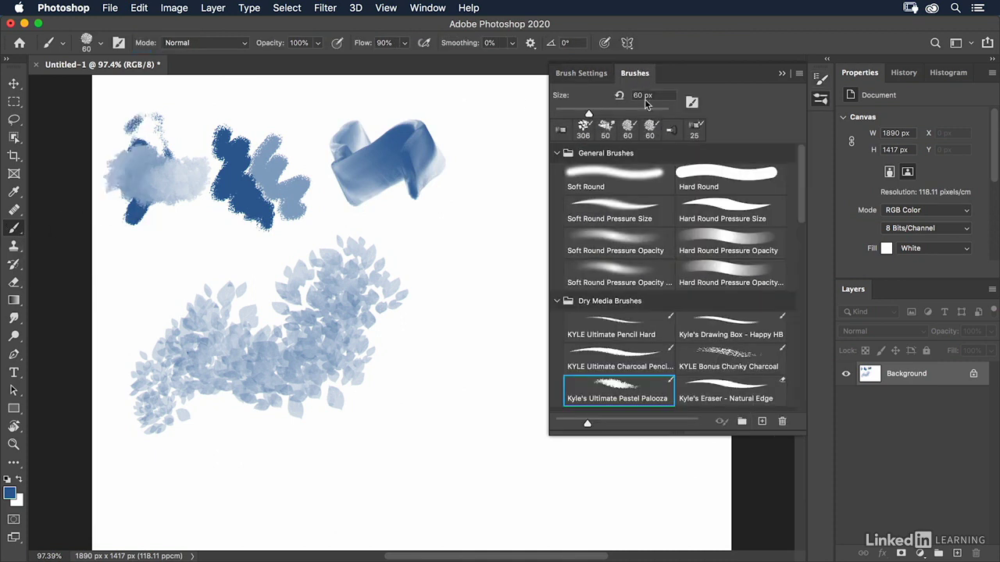
{"action": "left_click", "coordinate": [634, 208]}
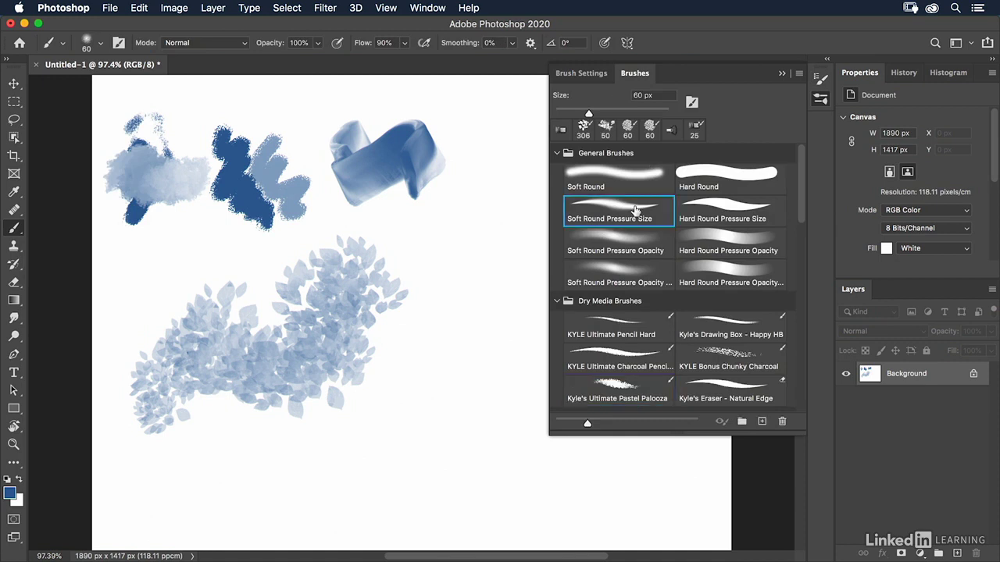
- Choose the 14 px Round Fan bristle tip from the tip shapes and scribble with it beside the broad mixed stroke
{"action": "left_click", "coordinate": [587, 78]}
{"action": "scroll", "coordinate": [796, 148], "scroll_direction": "down", "scroll_amount": 3}
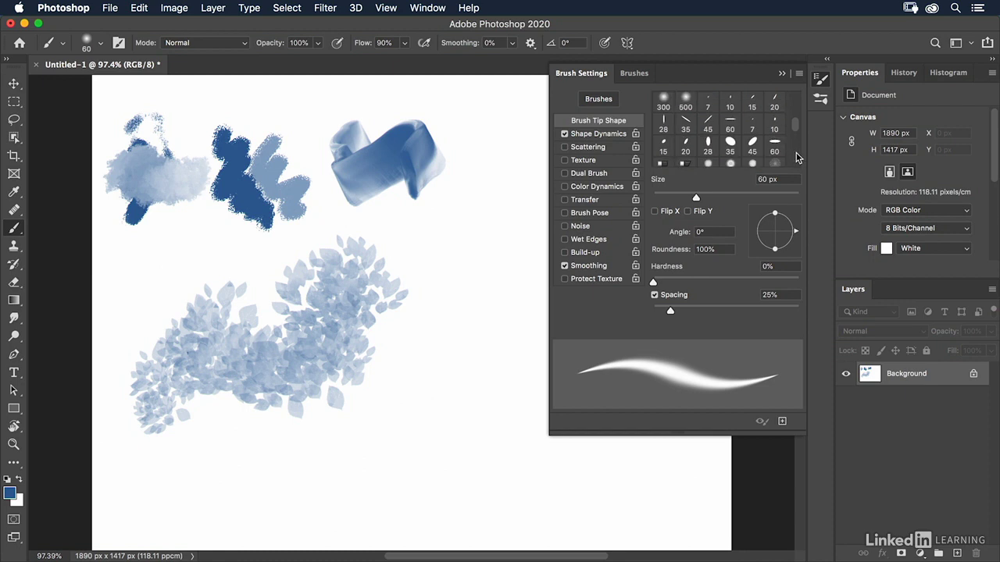
{"action": "scroll", "coordinate": [797, 158], "scroll_direction": "down", "scroll_amount": 3}
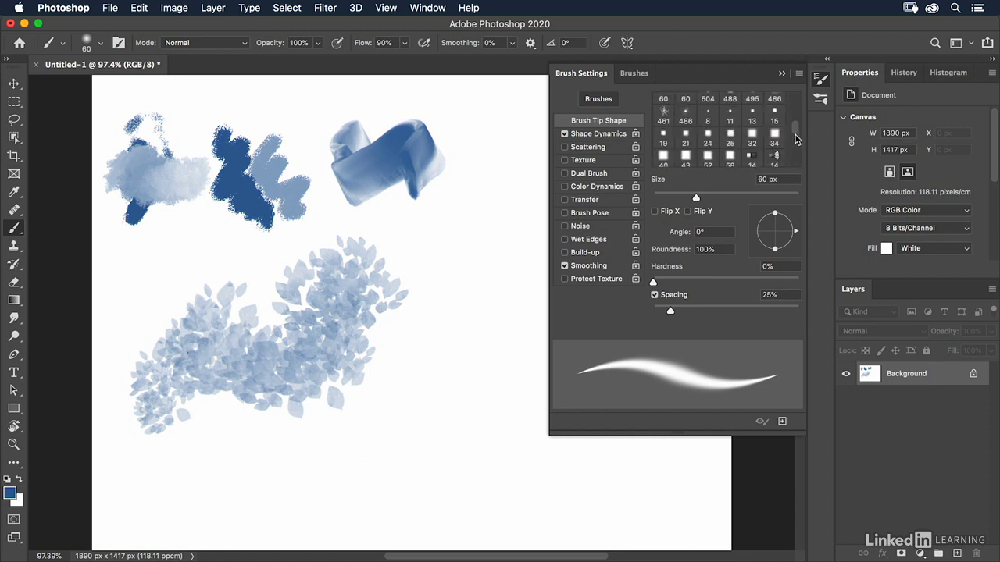
{"action": "scroll", "coordinate": [796, 137], "scroll_direction": "down", "scroll_amount": 3}
{"action": "left_click", "coordinate": [774, 103]}
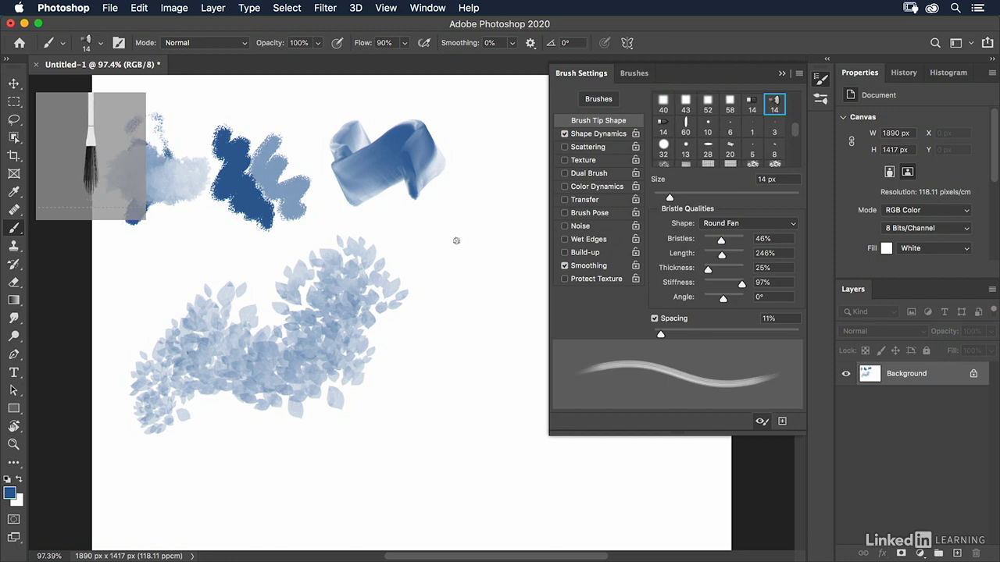
{"action": "mouse_move", "coordinate": [475, 179]}
{"action": "left_mouse_down"}
{"action": "mouse_move", "coordinate": [416, 216]}
{"action": "mouse_move", "coordinate": [437, 234]}
{"action": "mouse_move", "coordinate": [500, 218]}
{"action": "mouse_move", "coordinate": [434, 285]}
{"action": "mouse_move", "coordinate": [524, 189]}
{"action": "mouse_move", "coordinate": [445, 172]}
{"action": "mouse_move", "coordinate": [508, 195]}
{"action": "mouse_move", "coordinate": [457, 209]}
{"action": "mouse_move", "coordinate": [467, 244]}
{"action": "left_mouse_up"}
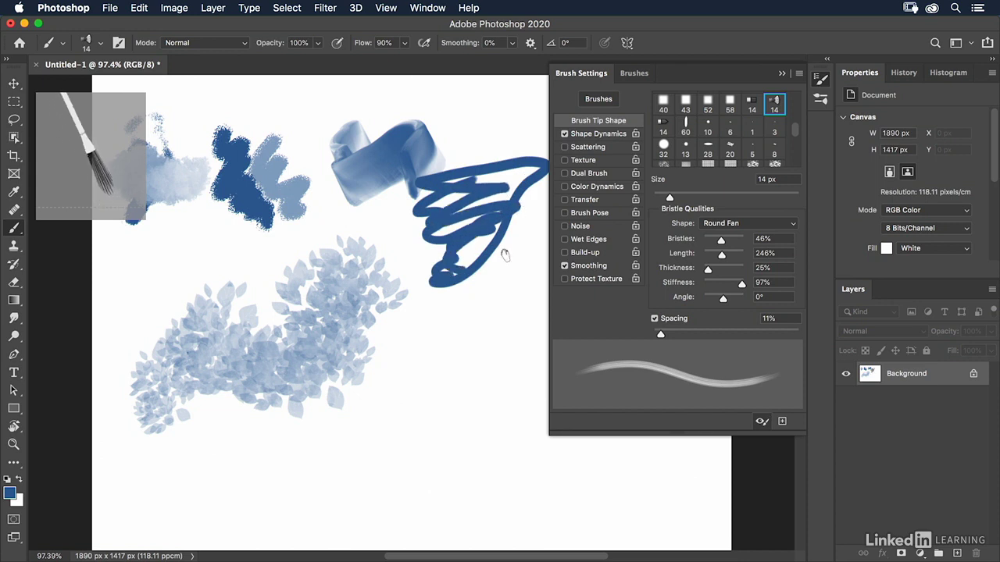
- Choose the 50 px airbrush-type tip with 100% hardness and granularity, and paint short zigzag strokes below the scribble
{"action": "scroll", "coordinate": [795, 148], "scroll_direction": "down", "scroll_amount": 5}
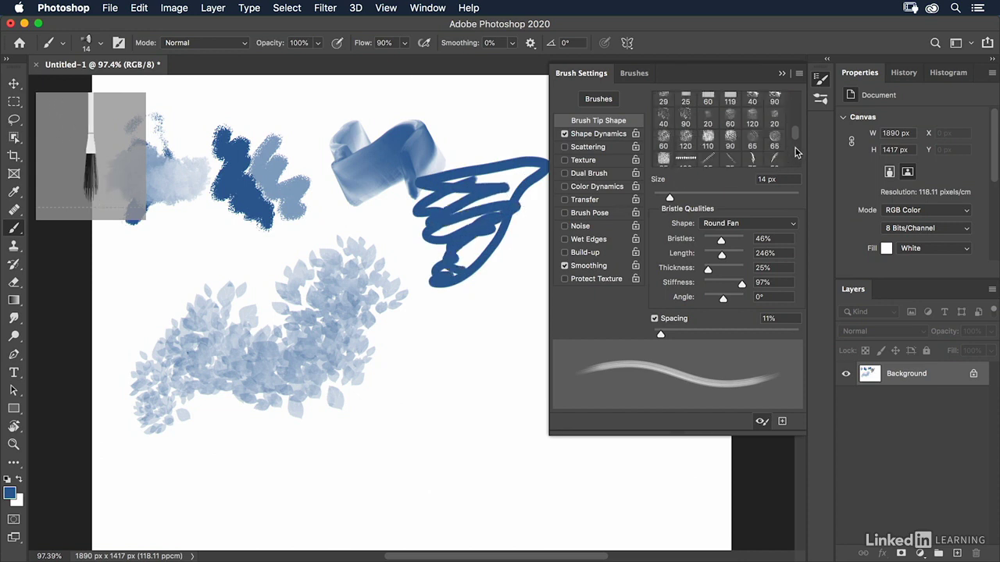
{"action": "scroll", "coordinate": [797, 159], "scroll_direction": "up", "scroll_amount": 8}
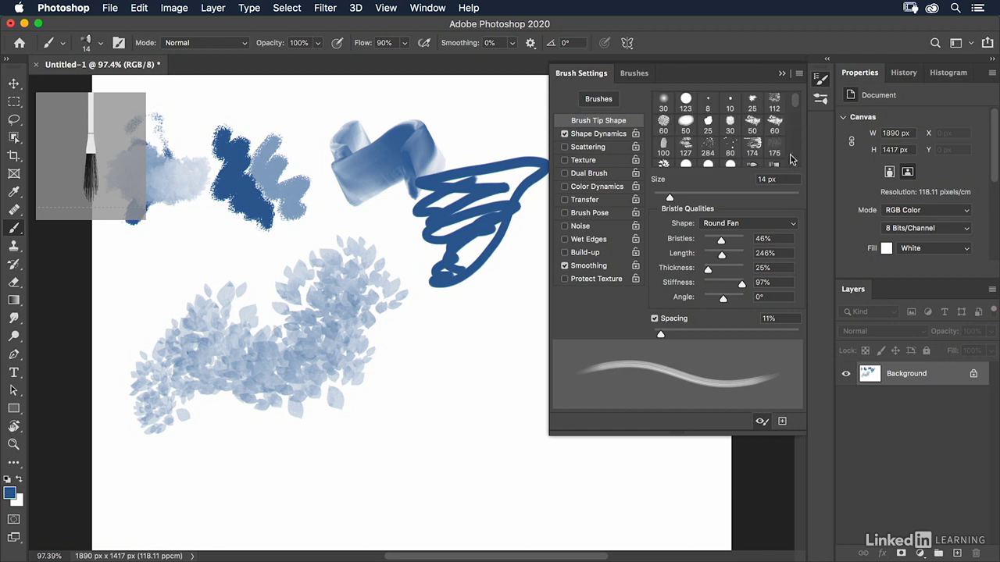
{"action": "scroll", "coordinate": [796, 109], "scroll_direction": "down", "scroll_amount": 5}
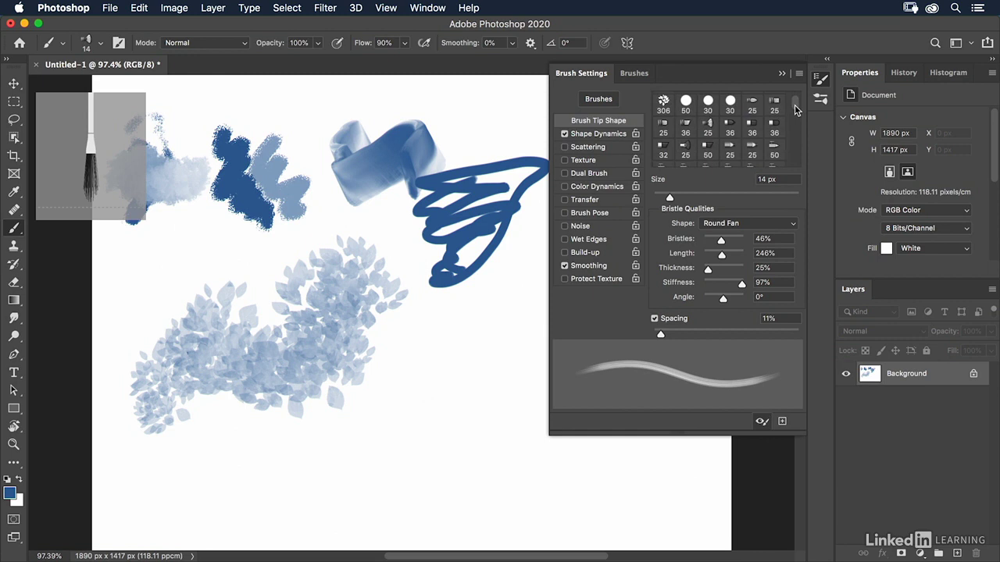
{"action": "scroll", "coordinate": [796, 109], "scroll_direction": "down", "scroll_amount": 5}
{"action": "scroll", "coordinate": [797, 128], "scroll_direction": "up", "scroll_amount": 5}
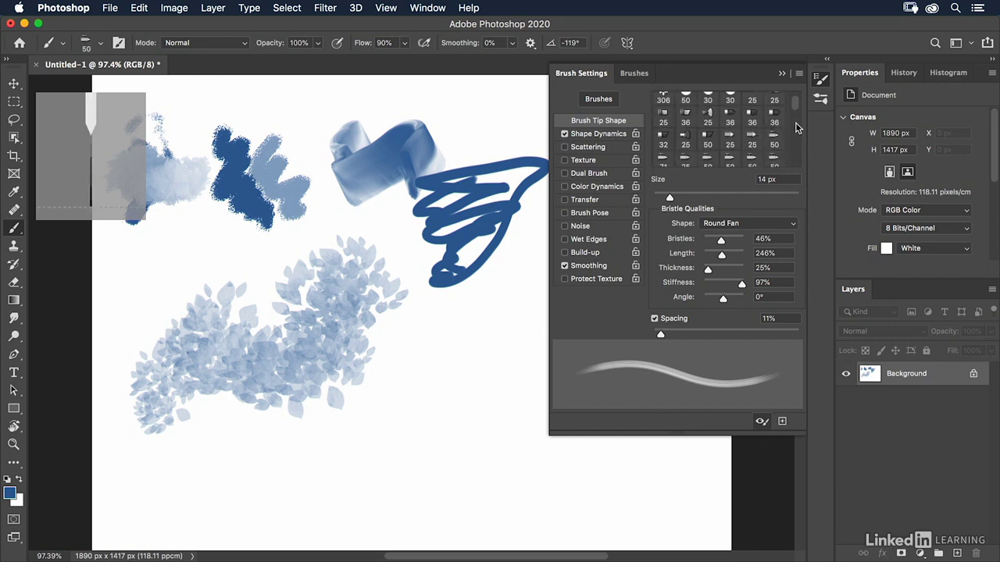
{"action": "left_click", "coordinate": [752, 160]}
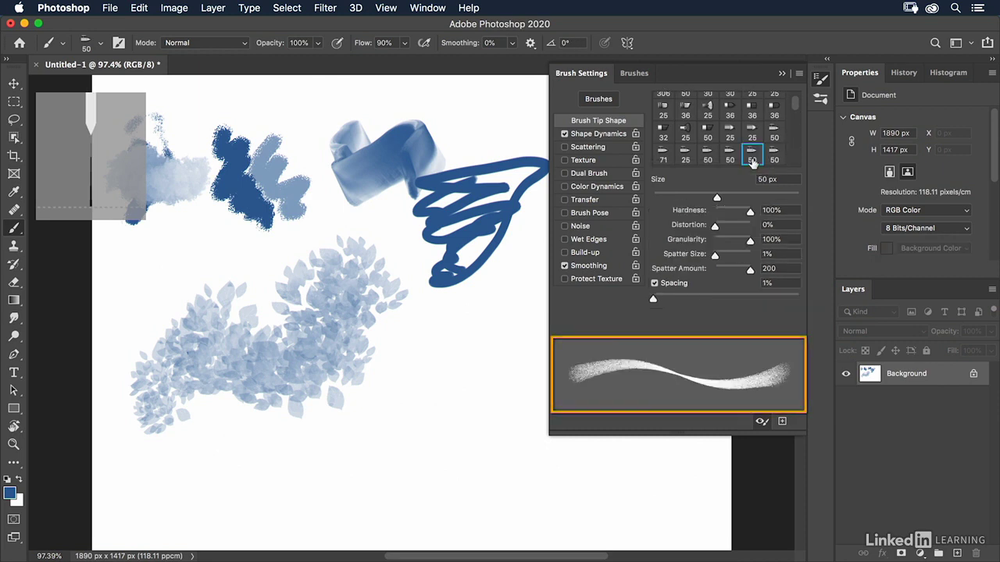
{"action": "scroll", "coordinate": [752, 162], "scroll_direction": "down", "scroll_amount": 1}
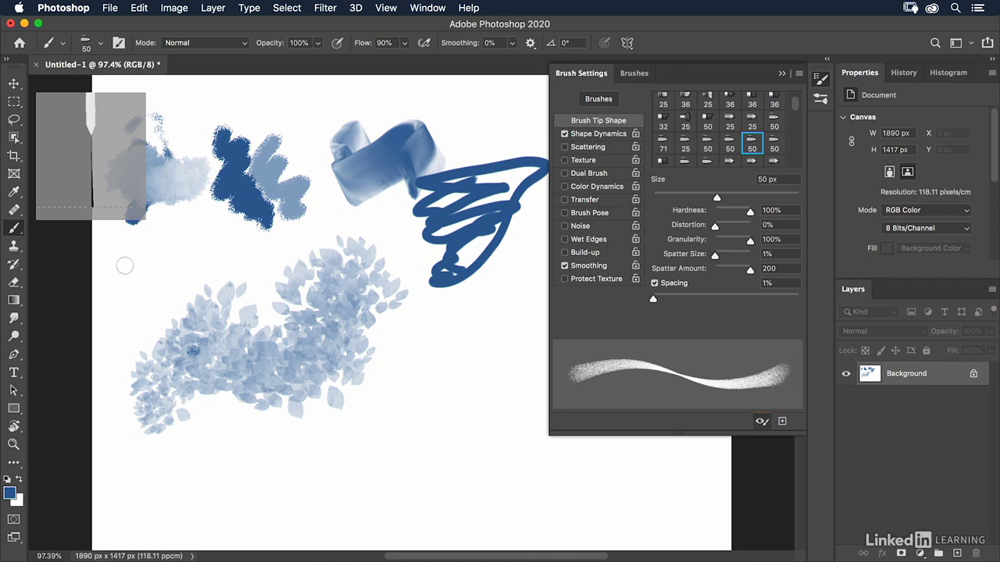
{"action": "mouse_move", "coordinate": [455, 326]}
{"action": "left_mouse_down"}
{"action": "mouse_move", "coordinate": [418, 366]}
{"action": "mouse_move", "coordinate": [445, 388]}
{"action": "mouse_move", "coordinate": [391, 415]}
{"action": "mouse_move", "coordinate": [436, 396]}
{"action": "left_mouse_up"}
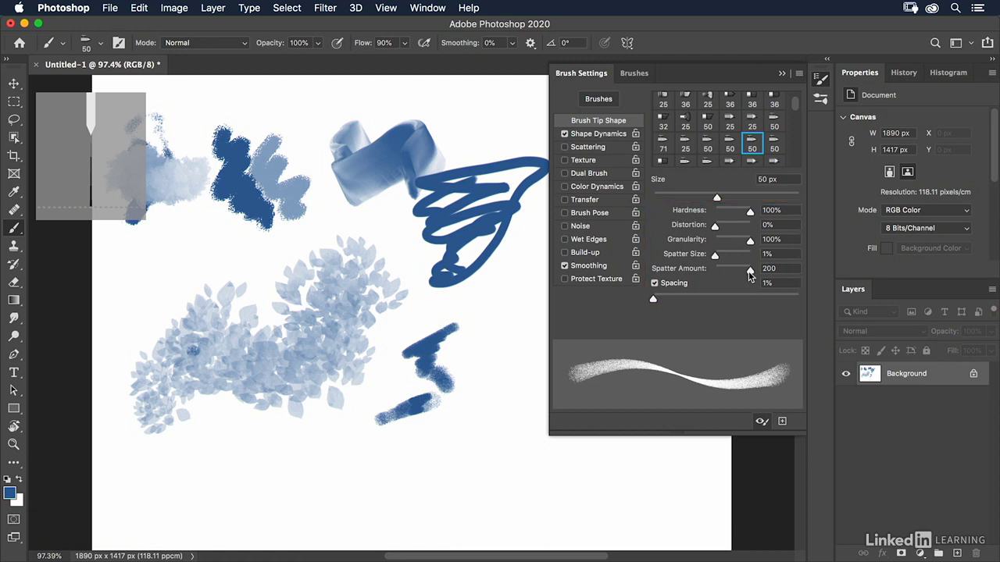
- Lower the airbrush tip's spatter amount to 13 and paint loose looping strokes next to and below the zigzag strokes
{"action": "mouse_move", "coordinate": [748, 273]}
{"action": "left_mouse_down"}
{"action": "mouse_move", "coordinate": [718, 271]}
{"action": "mouse_move", "coordinate": [714, 259]}
{"action": "left_mouse_up"}
{"action": "mouse_move", "coordinate": [478, 382]}
{"action": "left_mouse_down"}
{"action": "mouse_move", "coordinate": [492, 344]}
{"action": "mouse_move", "coordinate": [492, 409]}
{"action": "mouse_move", "coordinate": [510, 379]}
{"action": "mouse_move", "coordinate": [502, 364]}
{"action": "mouse_move", "coordinate": [490, 391]}
{"action": "mouse_move", "coordinate": [521, 393]}
{"action": "mouse_move", "coordinate": [525, 333]}
{"action": "mouse_move", "coordinate": [501, 344]}
{"action": "mouse_move", "coordinate": [509, 376]}
{"action": "mouse_move", "coordinate": [520, 341]}
{"action": "mouse_move", "coordinate": [504, 371]}
{"action": "mouse_move", "coordinate": [482, 450]}
{"action": "left_mouse_up"}
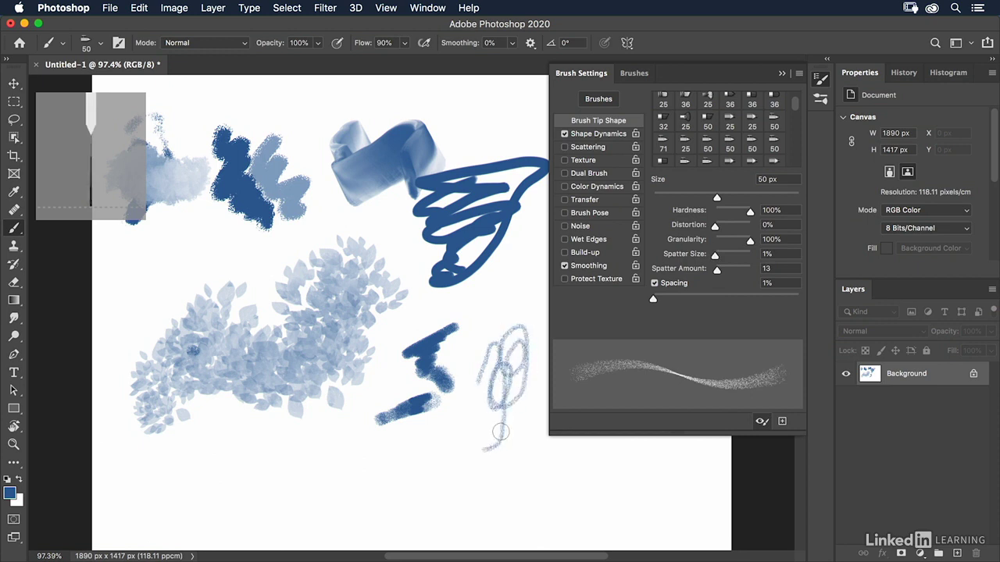
{"action": "mouse_move", "coordinate": [394, 439]}
{"action": "left_mouse_down"}
{"action": "mouse_move", "coordinate": [426, 444]}
{"action": "mouse_move", "coordinate": [417, 462]}
{"action": "mouse_move", "coordinate": [345, 465]}
{"action": "mouse_move", "coordinate": [345, 442]}
{"action": "mouse_move", "coordinate": [370, 445]}
{"action": "left_mouse_up"}
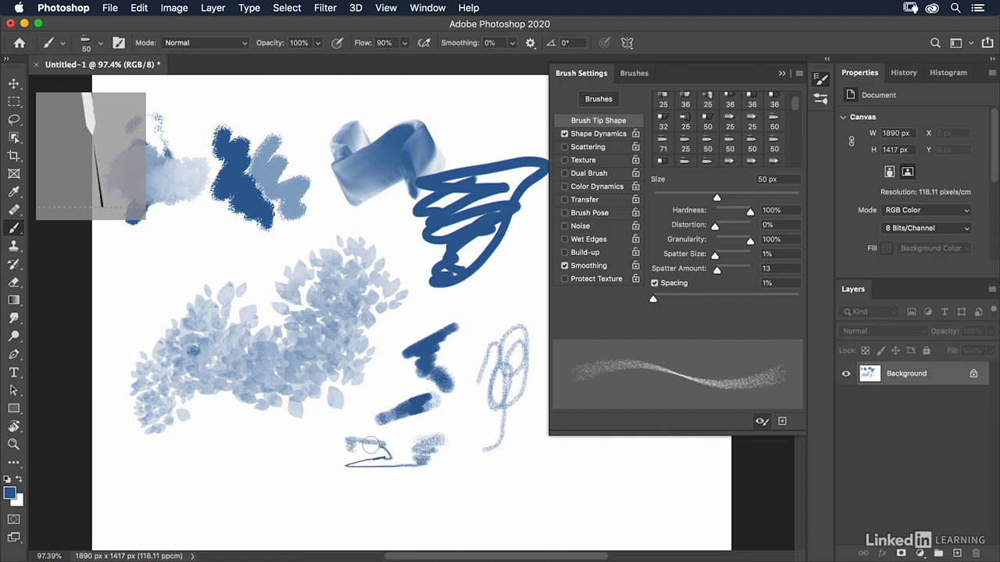
- Undo the lowest airbrush strokes and select the 20 px Erodible Point tip with its softness set to 80%
{"action": "left_click", "coordinate": [728, 163]}
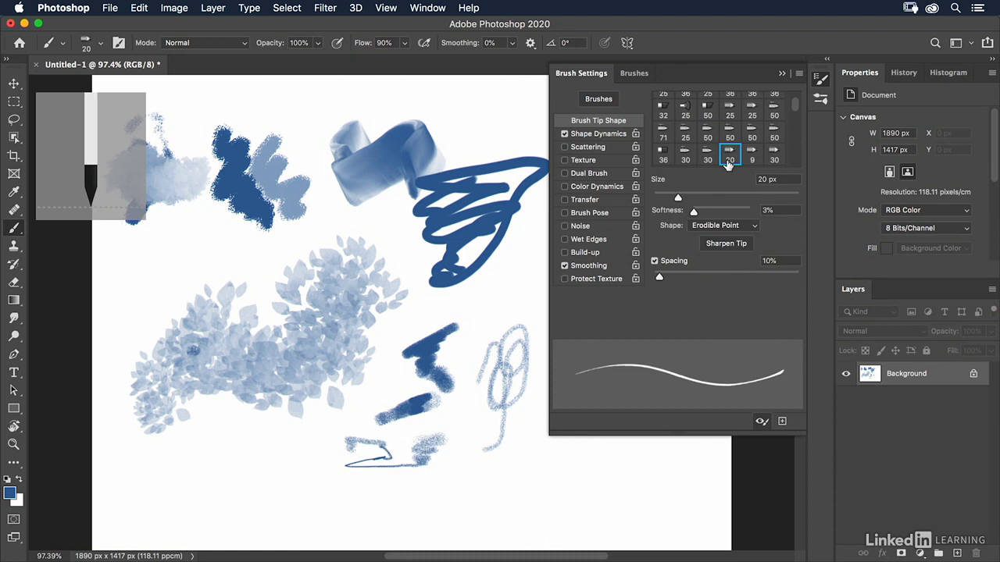
{"action": "key", "text": "super+z"}
{"action": "left_click_drag", "start_coordinate": [694, 211], "coordinate": [741, 213]}
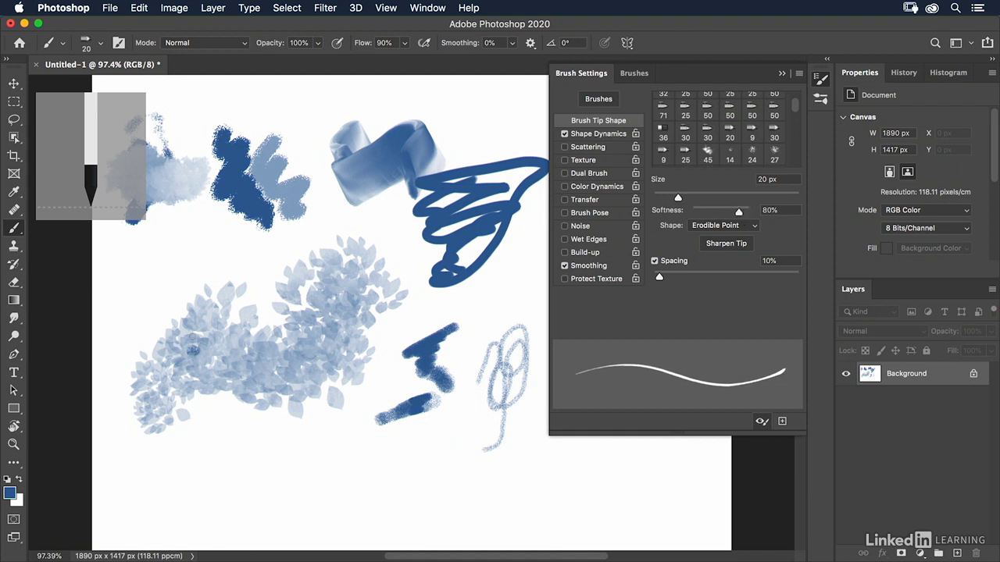
- Scribble above the foliage with the erodible tip until it wears down, and sharpen the tip
{"action": "left_click_drag", "start_coordinate": [121, 284], "coordinate": [153, 273]}
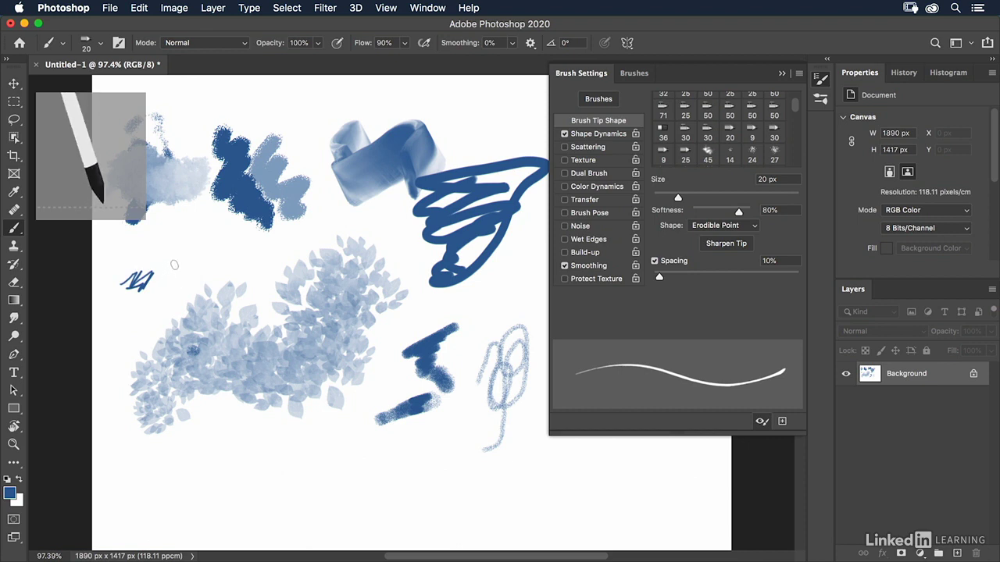
{"action": "mouse_move", "coordinate": [195, 248]}
{"action": "left_mouse_down"}
{"action": "mouse_move", "coordinate": [209, 246]}
{"action": "mouse_move", "coordinate": [197, 264]}
{"action": "mouse_move", "coordinate": [222, 263]}
{"action": "mouse_move", "coordinate": [205, 275]}
{"action": "mouse_move", "coordinate": [224, 287]}
{"action": "mouse_move", "coordinate": [233, 278]}
{"action": "mouse_move", "coordinate": [165, 292]}
{"action": "mouse_move", "coordinate": [176, 311]}
{"action": "mouse_move", "coordinate": [186, 300]}
{"action": "mouse_move", "coordinate": [180, 275]}
{"action": "left_mouse_up"}
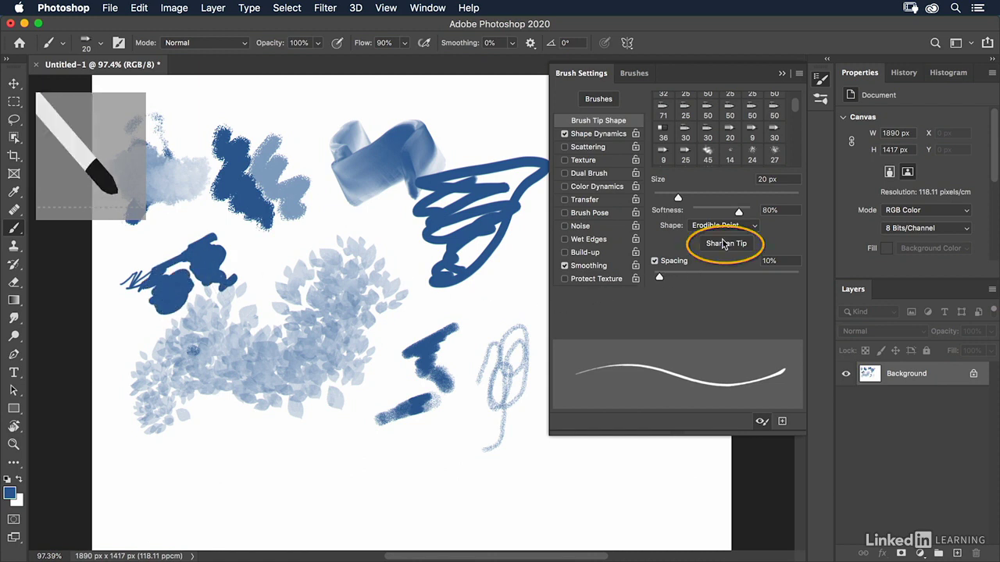
{"action": "left_click", "coordinate": [724, 244]}
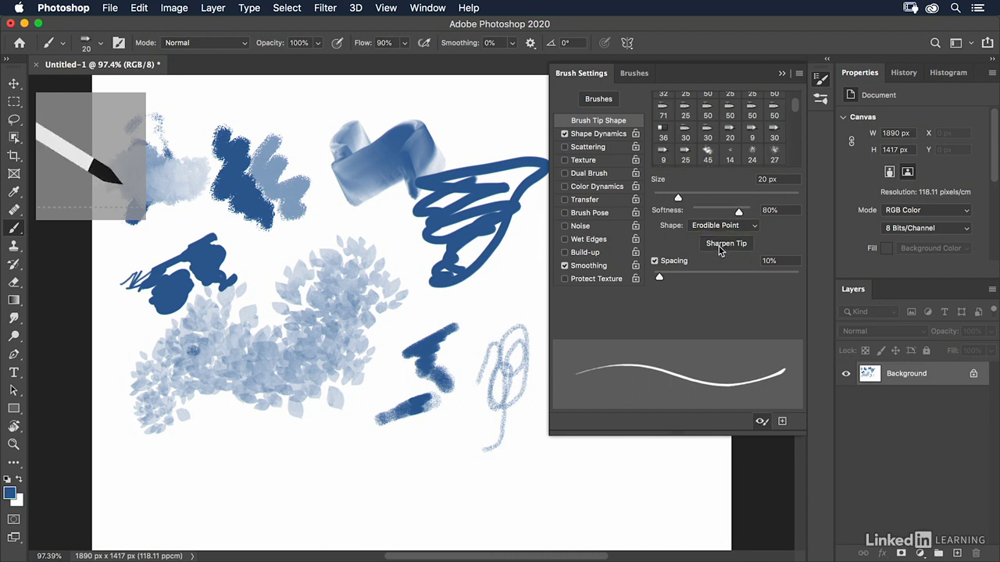
- Choose the 134 px grass brush tip and clear the canvas by filling it with white
{"action": "scroll", "coordinate": [797, 108], "scroll_direction": "down", "scroll_amount": 3}
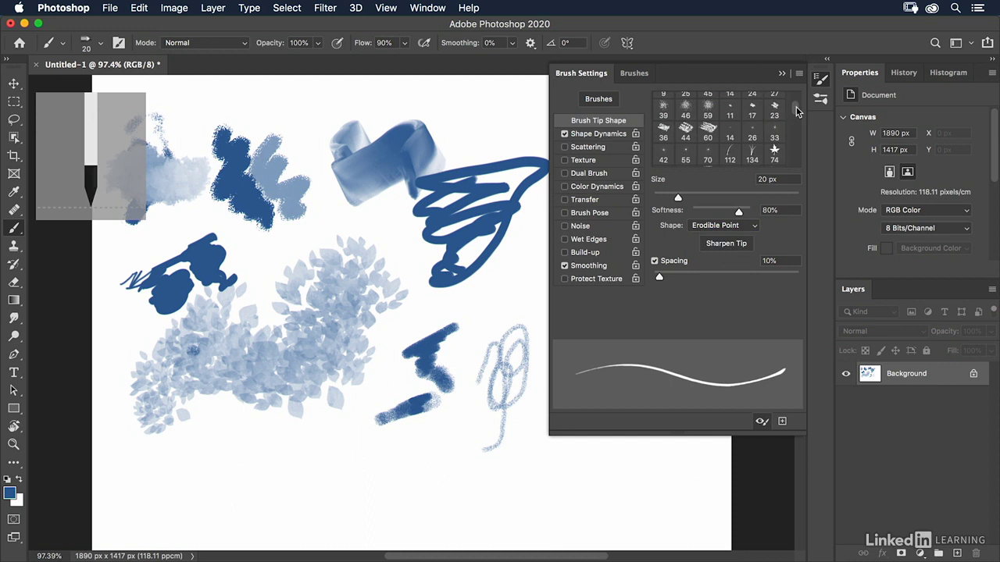
{"action": "left_click", "coordinate": [749, 154]}
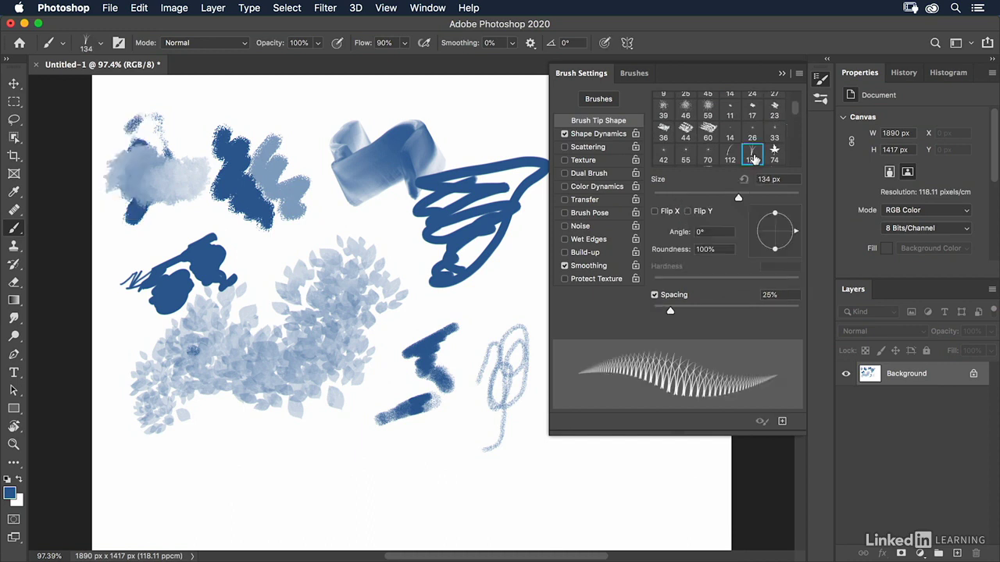
{"action": "left_click", "coordinate": [144, 8]}
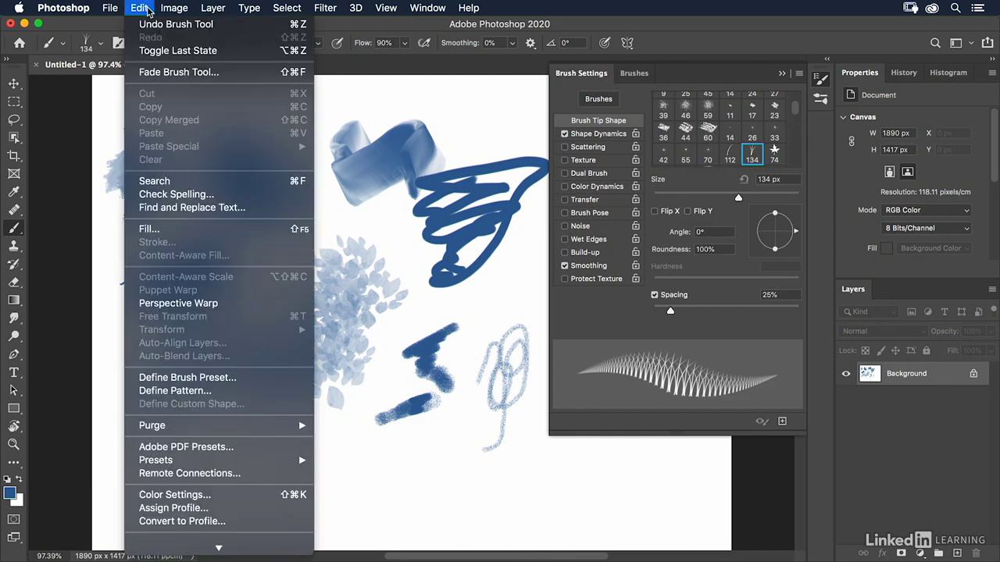
{"action": "left_click", "coordinate": [151, 228]}
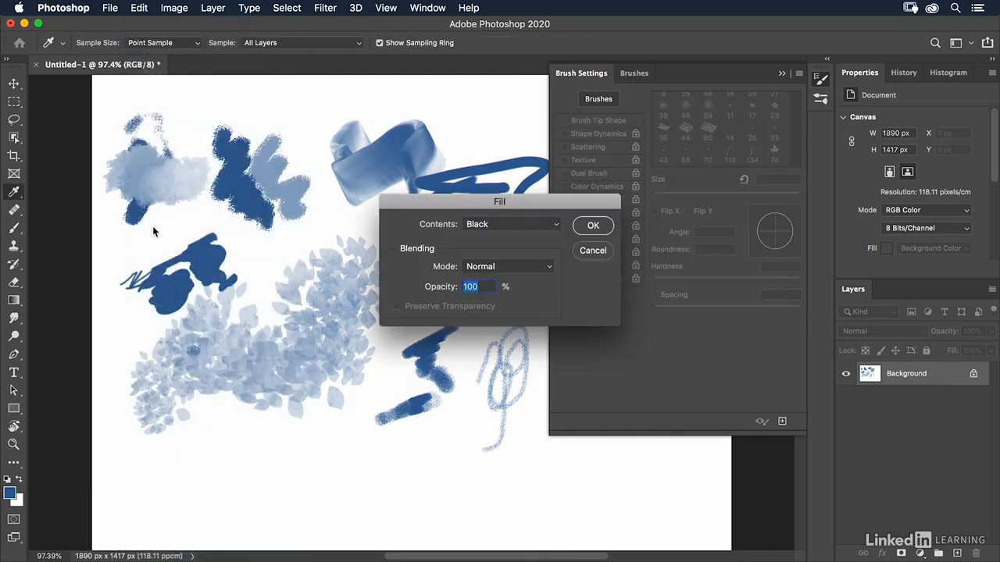
{"action": "left_click", "coordinate": [524, 221]}
{"action": "left_click", "coordinate": [521, 248]}
{"action": "left_click", "coordinate": [593, 225]}
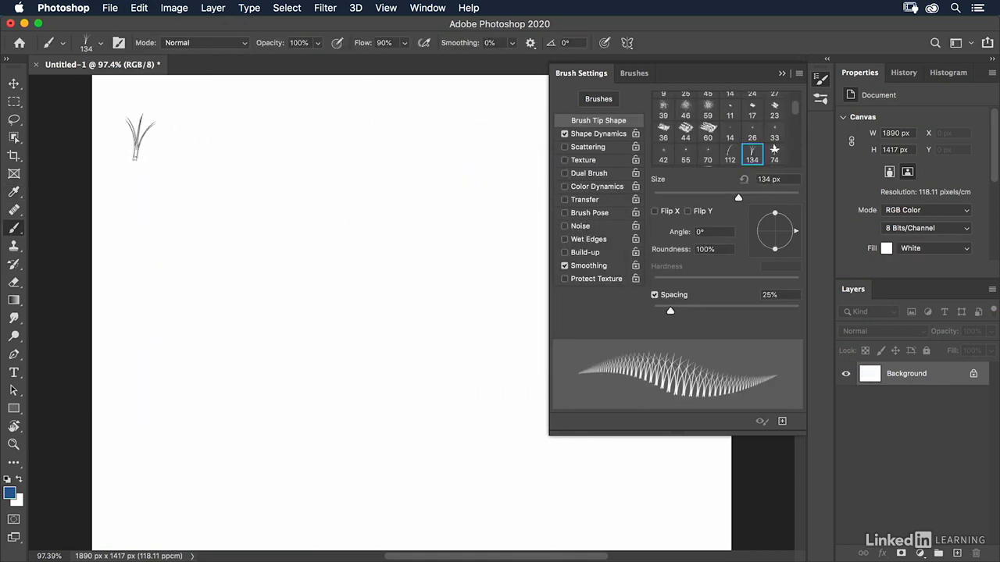
- Paint a row of grass near the canvas's upper edge, and a second row below it with size jitter set to 42%
{"action": "left_click_drag", "start_coordinate": [139, 137], "coordinate": [356, 134]}
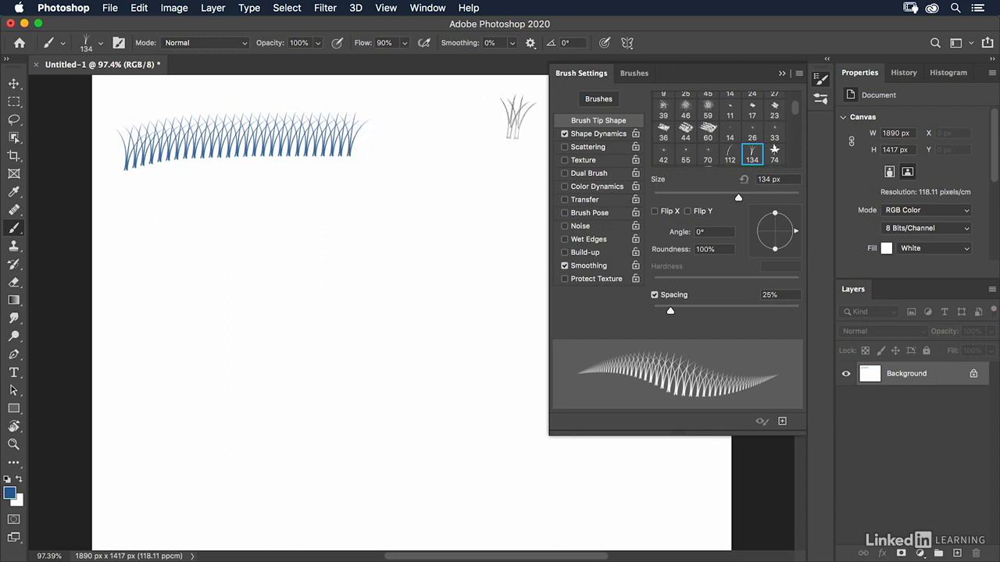
{"action": "left_click", "coordinate": [593, 134]}
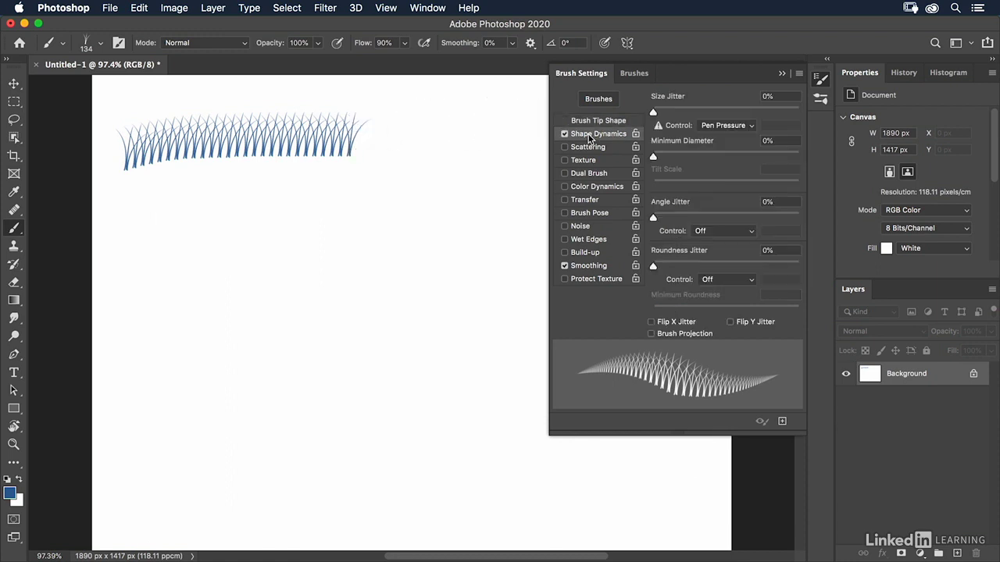
{"action": "left_click_drag", "start_coordinate": [653, 112], "coordinate": [714, 114]}
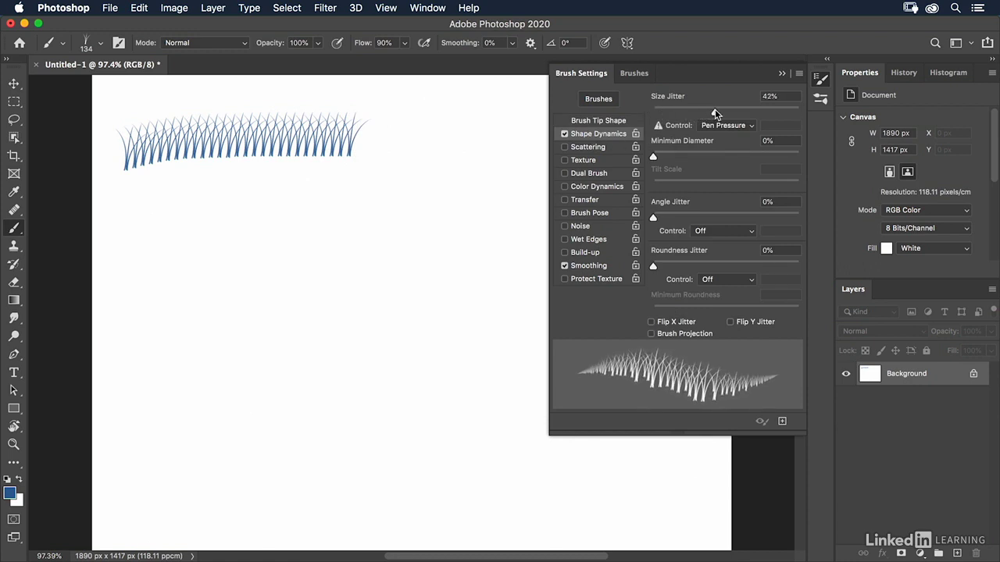
{"action": "left_click", "coordinate": [139, 215]}
{"action": "mouse_move", "coordinate": [139, 215]}
{"action": "left_mouse_down"}
{"action": "mouse_move", "coordinate": [223, 207]}
{"action": "mouse_move", "coordinate": [328, 215]}
{"action": "left_mouse_up"}
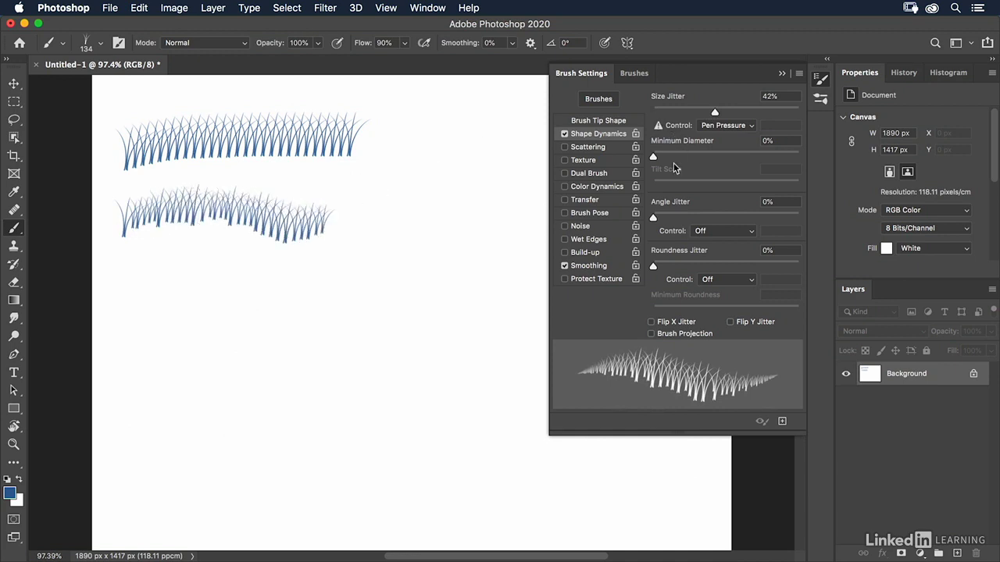
- Keep Pen Pressure as the size control and paint a short, overlapping patch of grass below the second row
{"action": "left_click", "coordinate": [712, 126]}
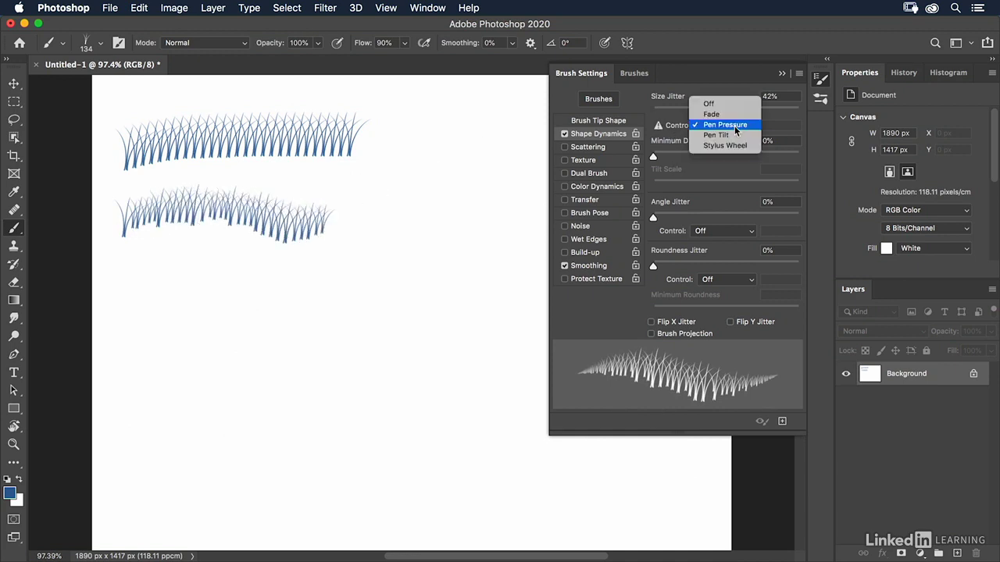
{"action": "left_click", "coordinate": [734, 125]}
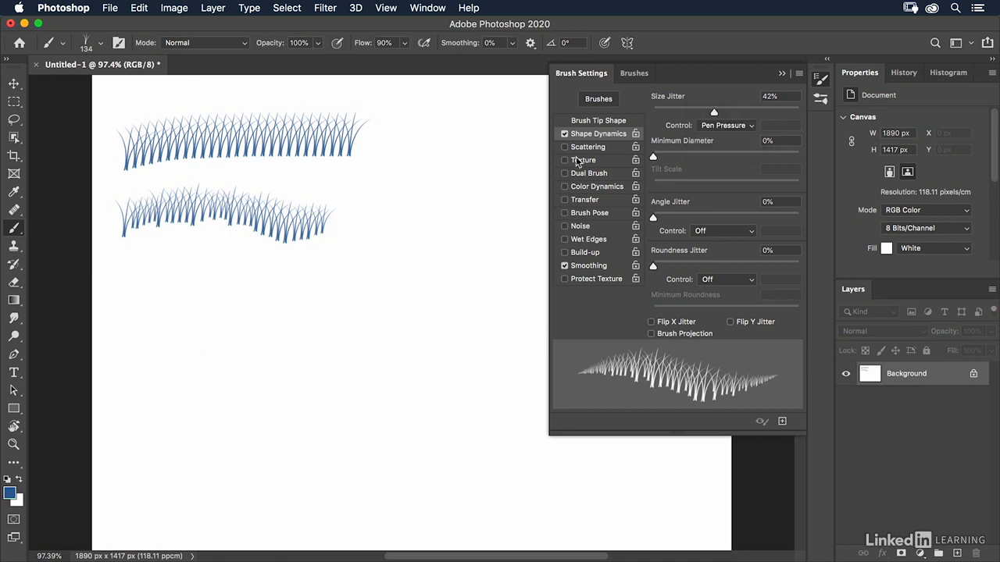
{"action": "left_click", "coordinate": [227, 266]}
{"action": "key", "text": "super+z"}
{"action": "left_click_drag", "start_coordinate": [139, 291], "coordinate": [221, 290]}
{"action": "right_click", "coordinate": [255, 298]}
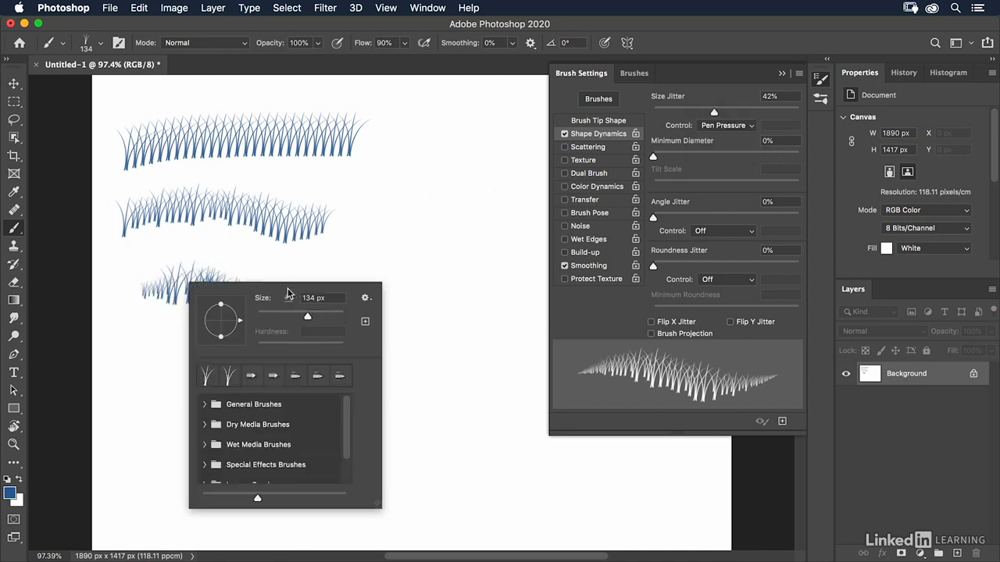
{"action": "key", "text": "Escape"}
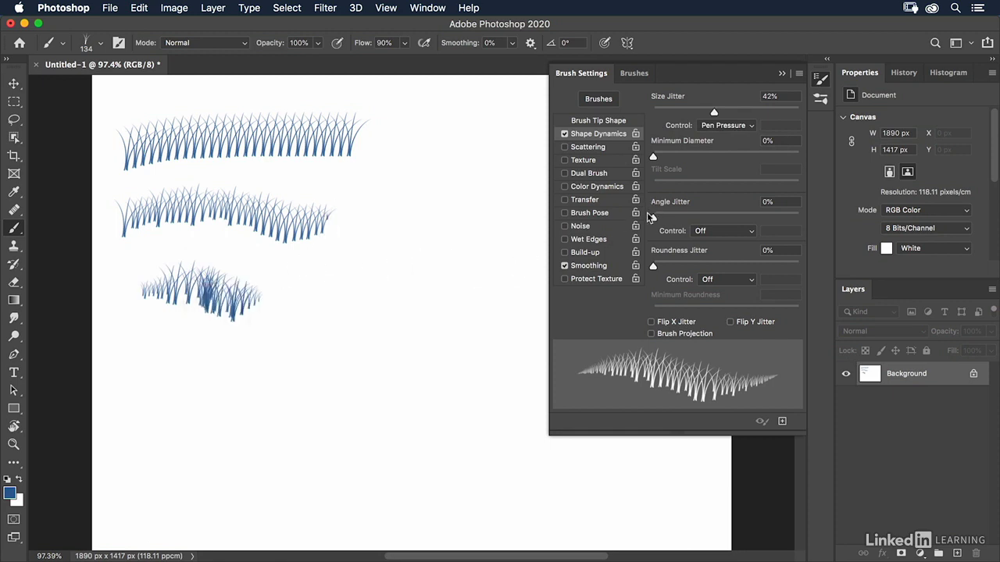
- Paint a long wavy row of grass below the patch with 11% angle jitter, 45% roundness jitter and 32% minimum roundness
{"action": "left_click_drag", "start_coordinate": [653, 217], "coordinate": [669, 218]}
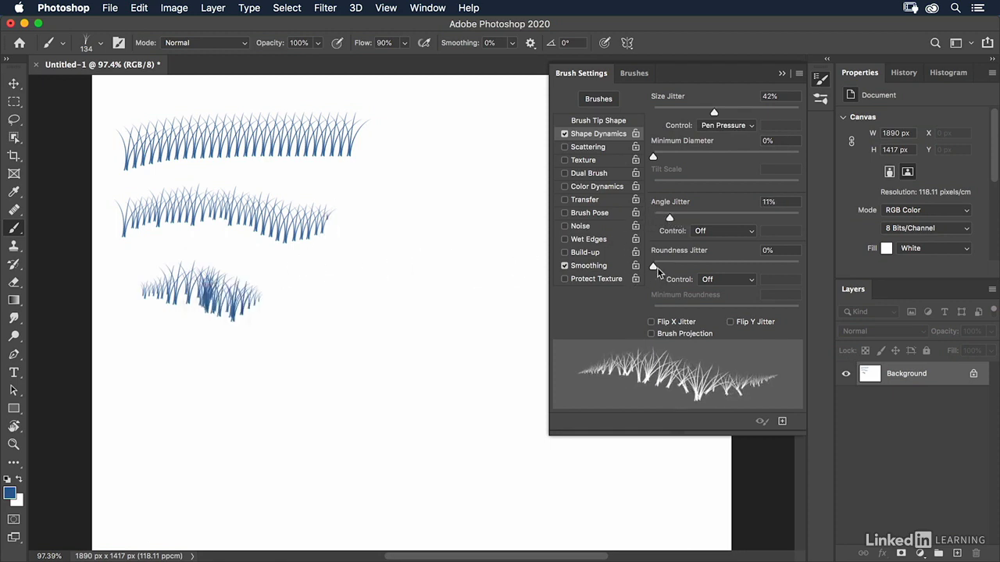
{"action": "left_click_drag", "start_coordinate": [657, 267], "coordinate": [711, 267]}
{"action": "left_click_drag", "start_coordinate": [690, 311], "coordinate": [698, 311]}
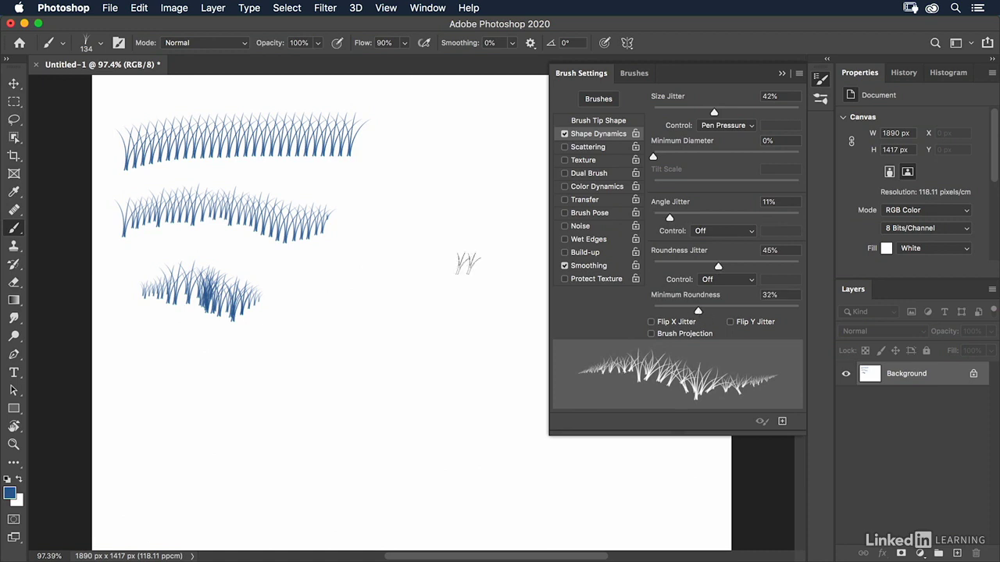
{"action": "mouse_move", "coordinate": [129, 399]}
{"action": "left_mouse_down"}
{"action": "mouse_move", "coordinate": [160, 381]}
{"action": "mouse_move", "coordinate": [224, 373]}
{"action": "mouse_move", "coordinate": [221, 397]}
{"action": "mouse_move", "coordinate": [330, 398]}
{"action": "mouse_move", "coordinate": [438, 380]}
{"action": "left_mouse_up"}
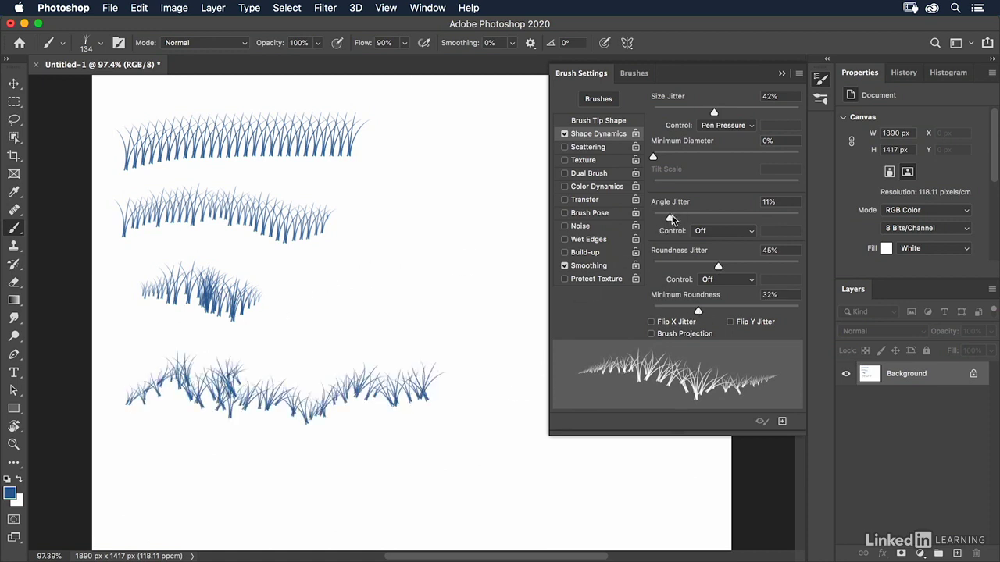
- Reset the angle and roundness jitter to 0%, and turn on 233% scattering along both axes
{"action": "left_click_drag", "start_coordinate": [669, 218], "coordinate": [653, 218]}
{"action": "left_click_drag", "start_coordinate": [717, 266], "coordinate": [702, 267]}
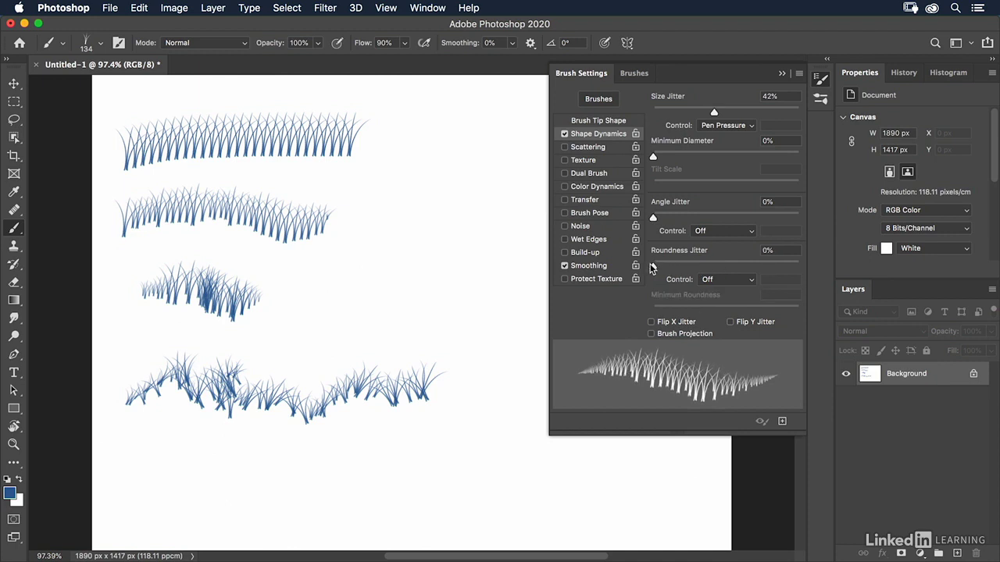
{"action": "left_click", "coordinate": [585, 149]}
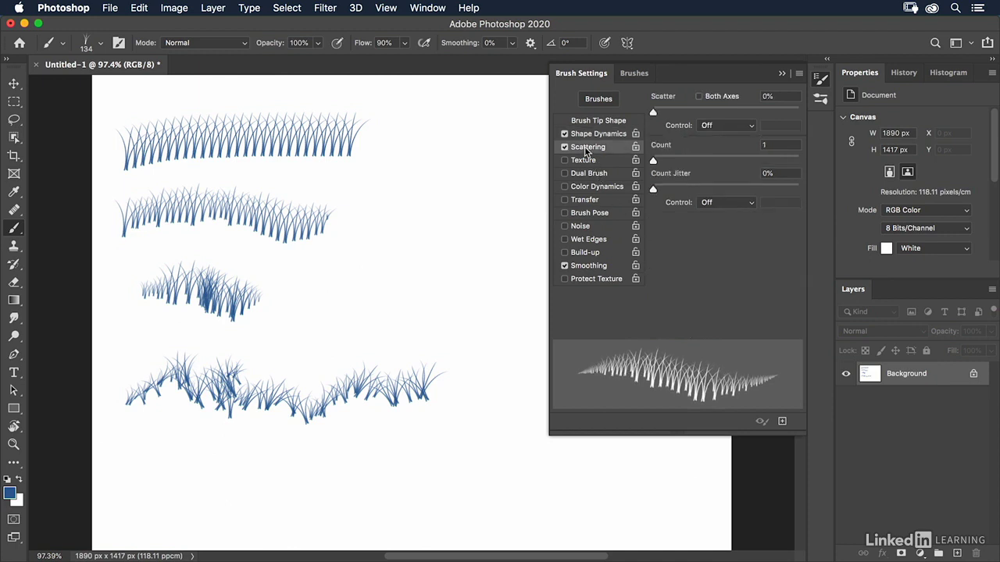
{"action": "left_click_drag", "start_coordinate": [653, 113], "coordinate": [687, 114]}
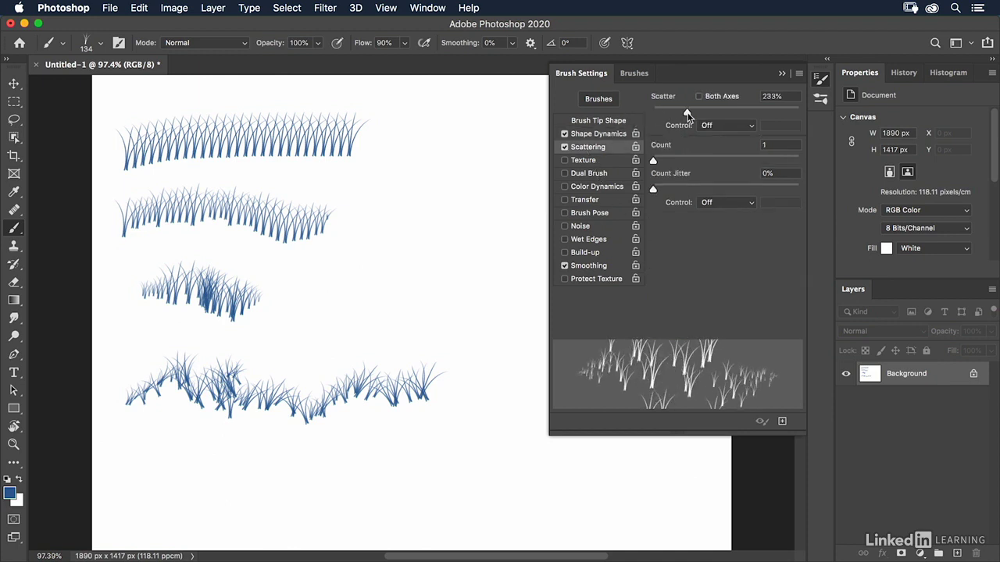
{"action": "left_click", "coordinate": [698, 97]}
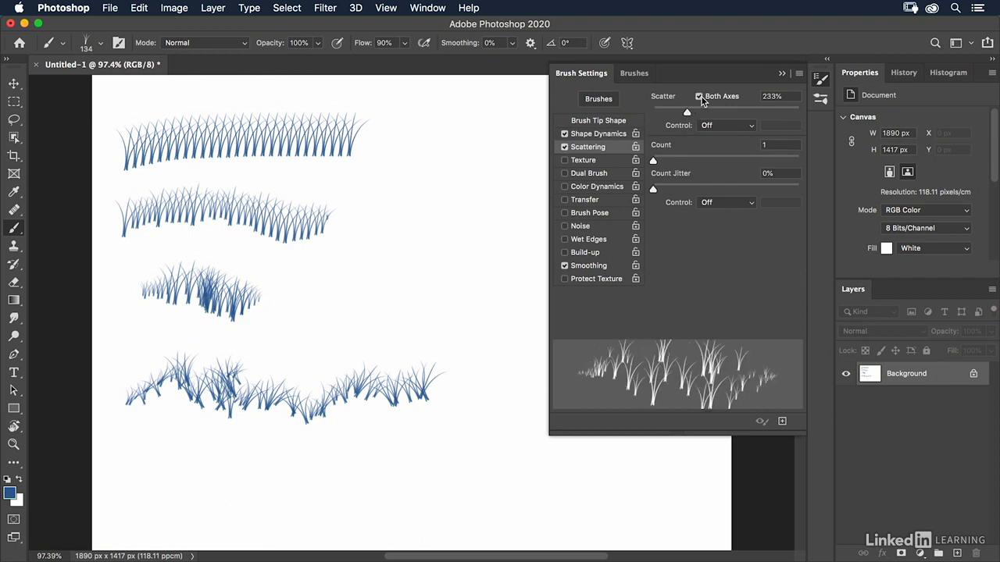
- Set the scatter amount to be controlled by Pen Pressure
{"action": "left_click", "coordinate": [722, 124]}
{"action": "left_click", "coordinate": [724, 142]}
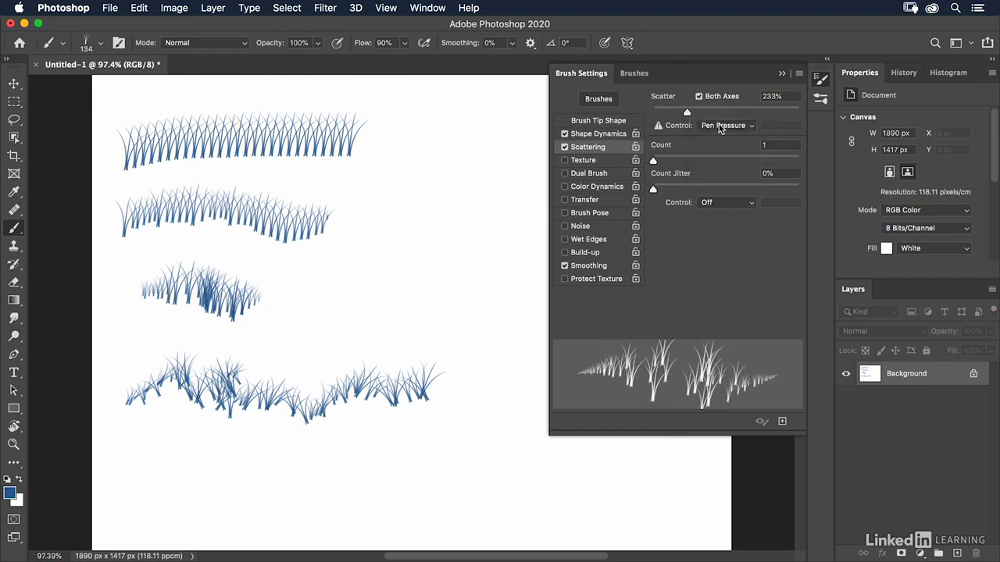
{"action": "left_click", "coordinate": [720, 126]}
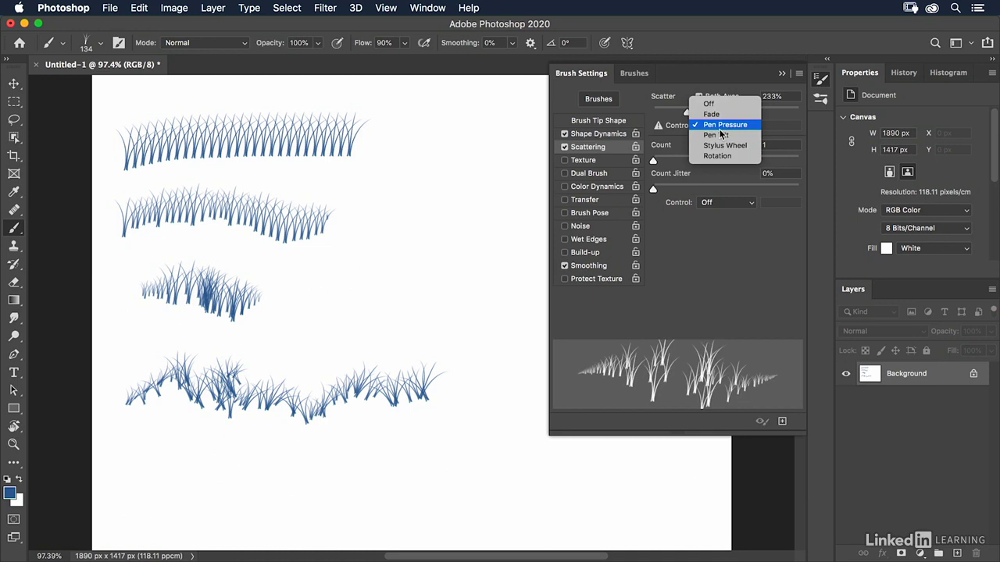
{"action": "left_click", "coordinate": [720, 169]}
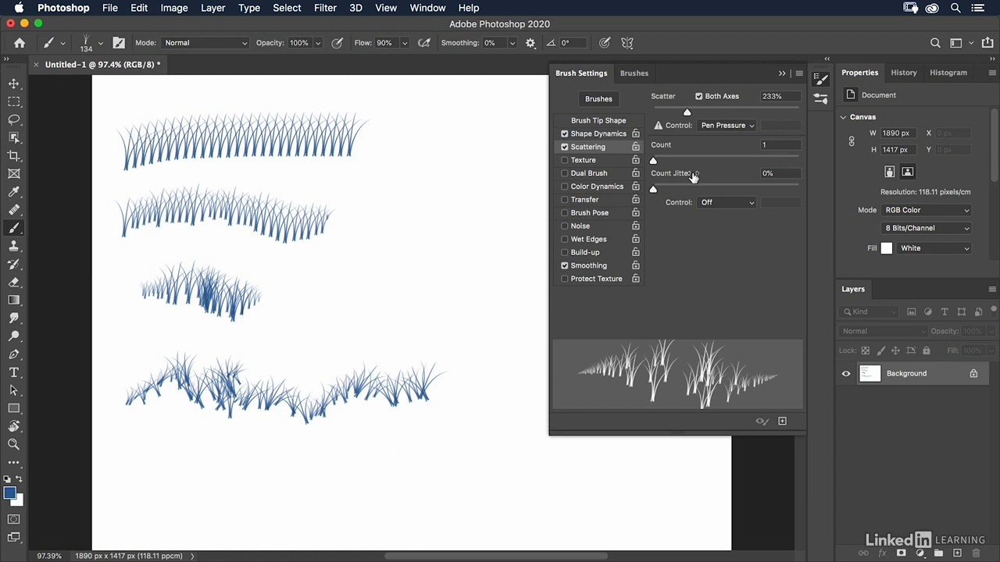
- Turn on Color Dynamics with 34% hue jitter and paint scattered grass clumps to the right of the existing rows
{"action": "left_click", "coordinate": [606, 187]}
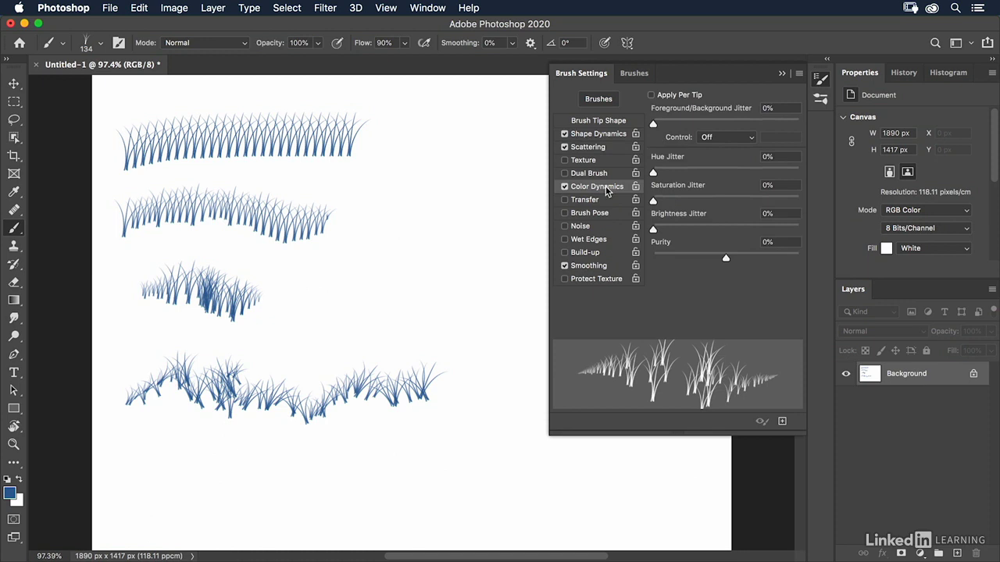
{"action": "left_click_drag", "start_coordinate": [655, 172], "coordinate": [702, 172]}
{"action": "mouse_move", "coordinate": [480, 217]}
{"action": "left_mouse_down"}
{"action": "mouse_move", "coordinate": [441, 267]}
{"action": "mouse_move", "coordinate": [440, 322]}
{"action": "mouse_move", "coordinate": [456, 345]}
{"action": "mouse_move", "coordinate": [488, 361]}
{"action": "mouse_move", "coordinate": [520, 305]}
{"action": "left_mouse_up"}
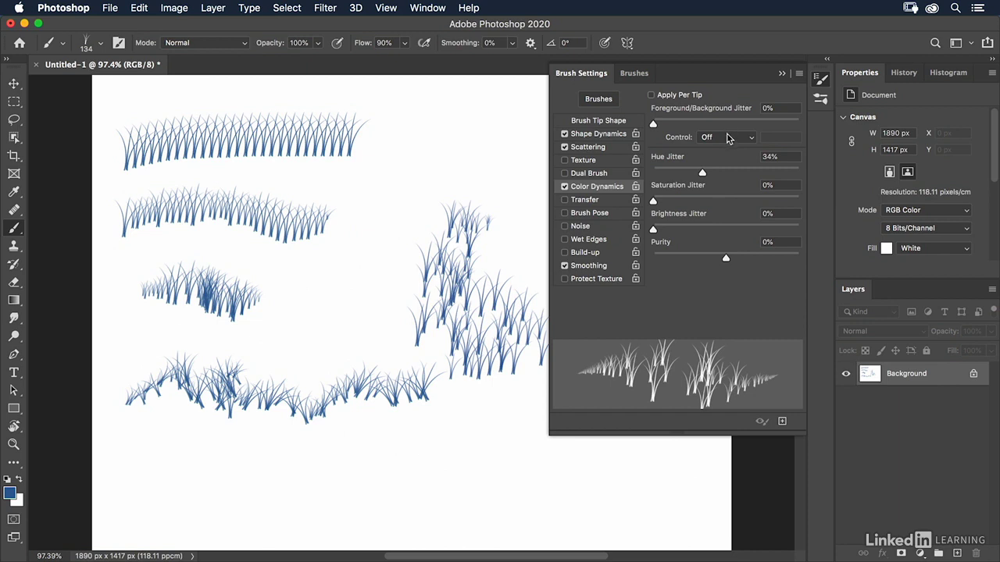
- Apply the color dynamics per tip, and paint and undo a scattered test stroke of grass below the rows
{"action": "left_click", "coordinate": [650, 95]}
{"action": "left_click_drag", "start_coordinate": [121, 475], "coordinate": [328, 472]}
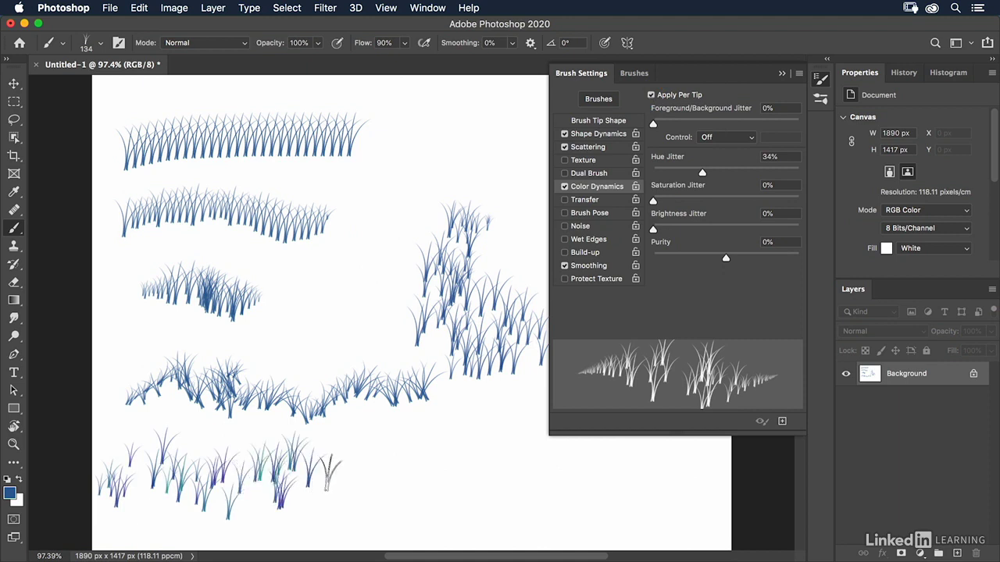
{"action": "key", "text": "super+z"}
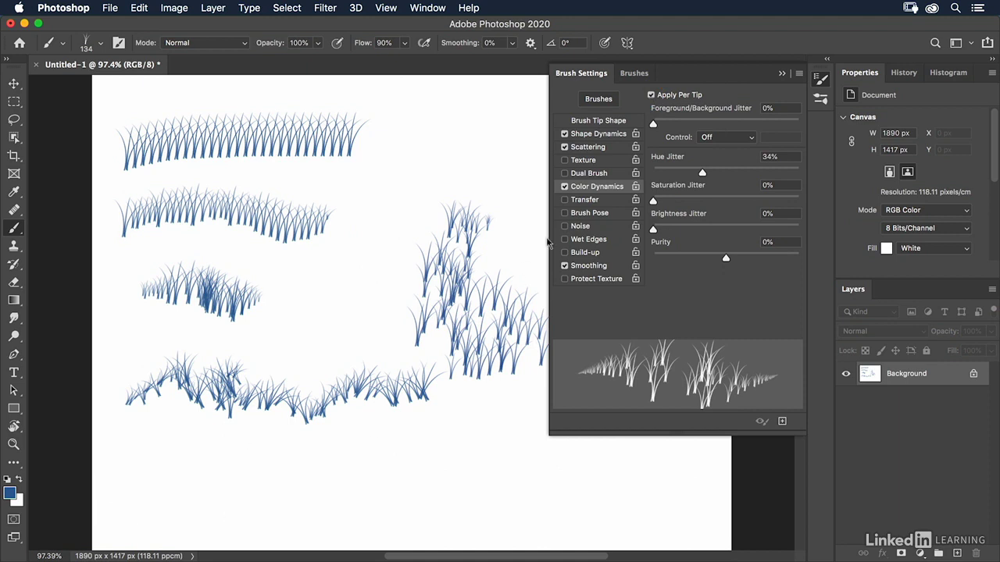
- Choose the KYLE Bonus Chunky Charcoal brush preset and show its Texture settings
{"action": "left_click", "coordinate": [637, 75]}
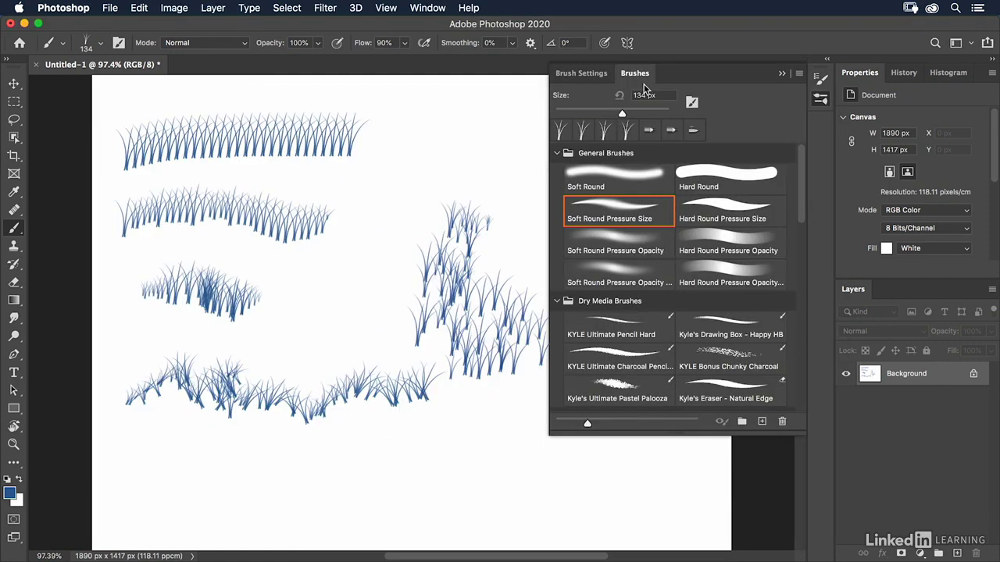
{"action": "left_click", "coordinate": [729, 358]}
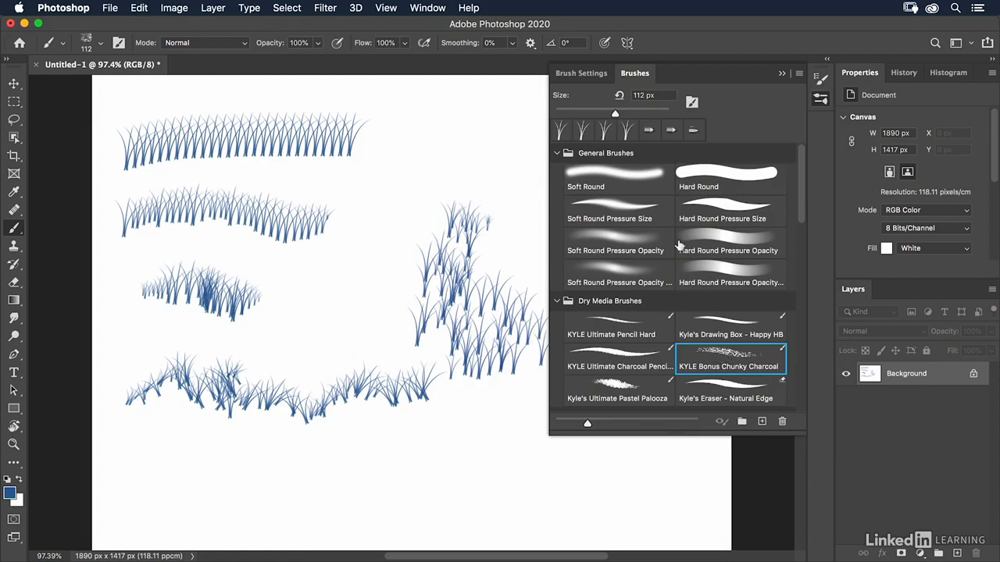
{"action": "left_click", "coordinate": [580, 74]}
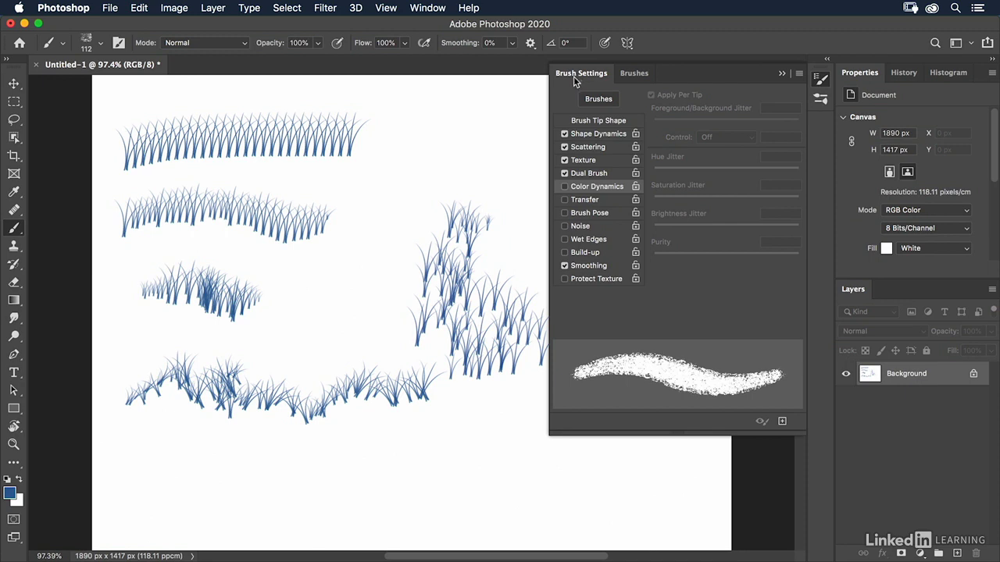
{"action": "left_click", "coordinate": [586, 161]}
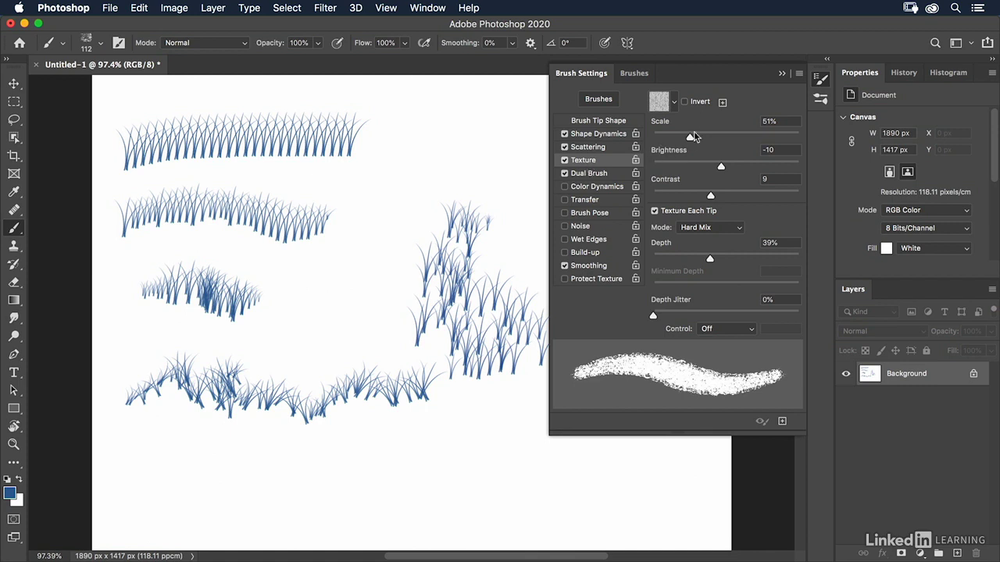
- Examine the pattern sets available for the brush texture and the options for importing patterns
{"action": "left_click", "coordinate": [673, 104]}
{"action": "left_click", "coordinate": [737, 126]}
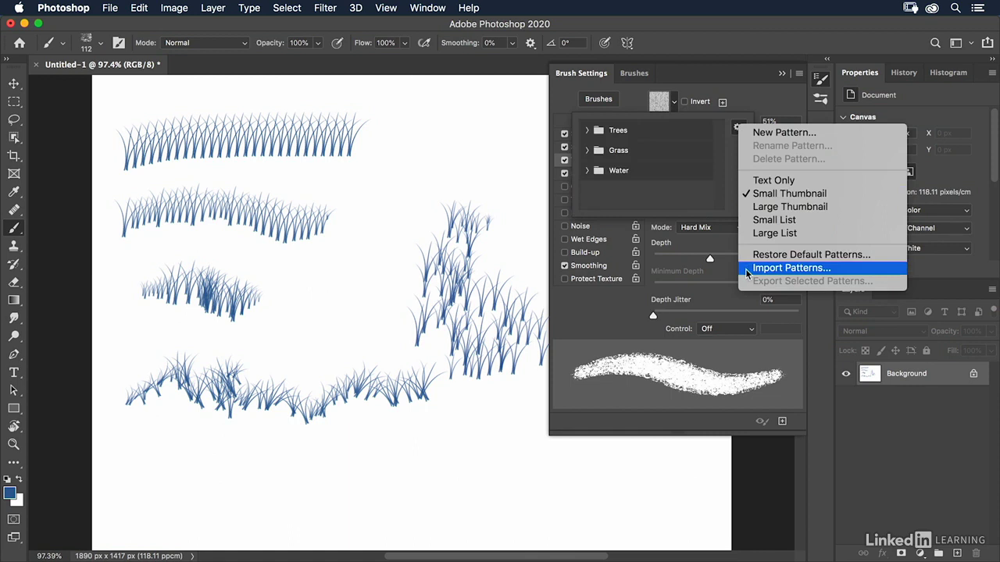
{"action": "left_click", "coordinate": [704, 199]}
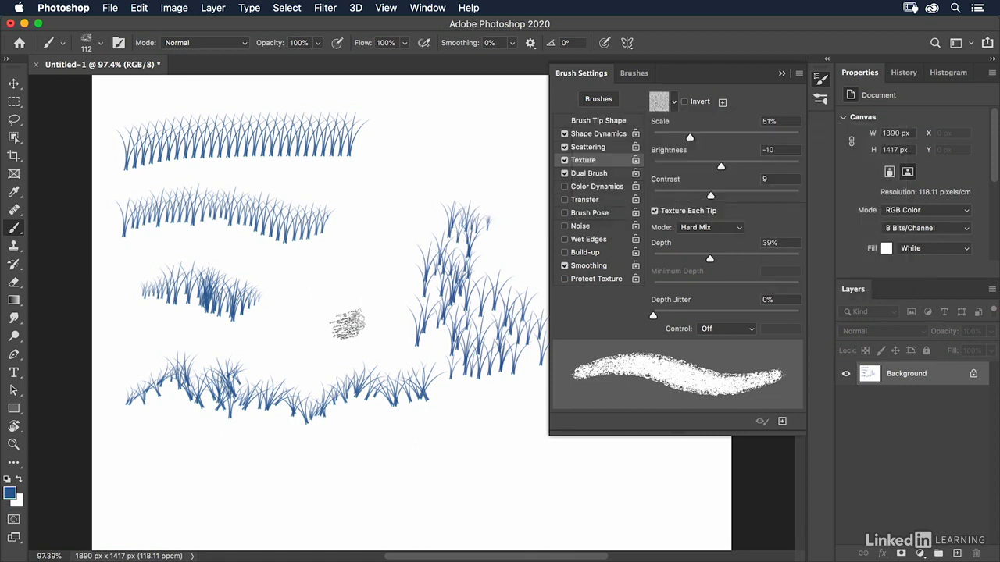
{"action": "mouse_move", "coordinate": [313, 358]}
{"action": "left_mouse_down"}
{"action": "mouse_move", "coordinate": [277, 425]}
{"action": "mouse_move", "coordinate": [324, 500]}
{"action": "left_mouse_up"}
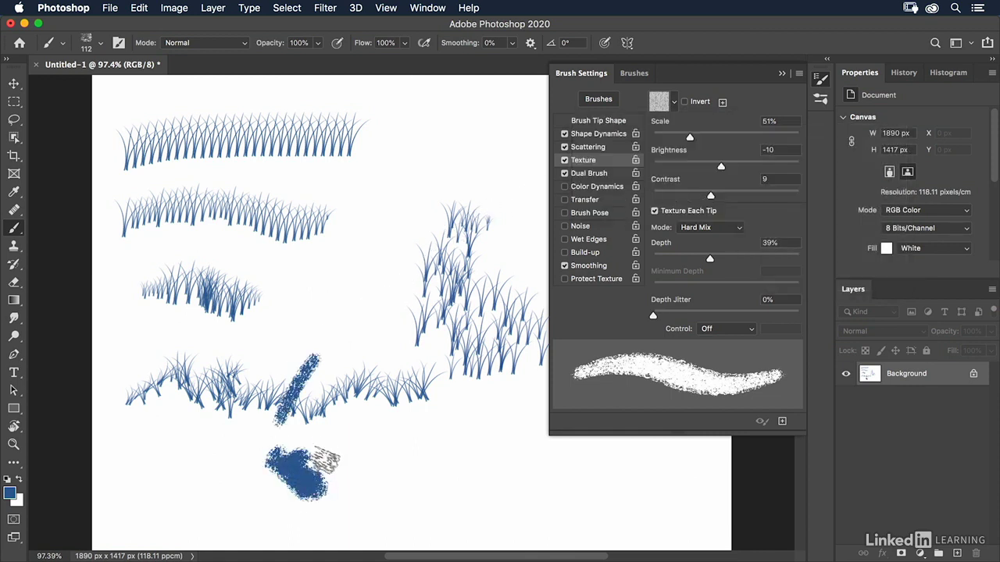
{"action": "key", "text": "super+z"}
{"action": "key", "text": "super+z"}
- Paint a charcoal test stroke below the grass and another beside it with the texture inverted at 51% scale
{"action": "mouse_move", "coordinate": [257, 493]}
{"action": "left_mouse_down"}
{"action": "mouse_move", "coordinate": [318, 483]}
{"action": "mouse_move", "coordinate": [352, 496]}
{"action": "left_mouse_up"}
{"action": "left_click", "coordinate": [684, 101]}
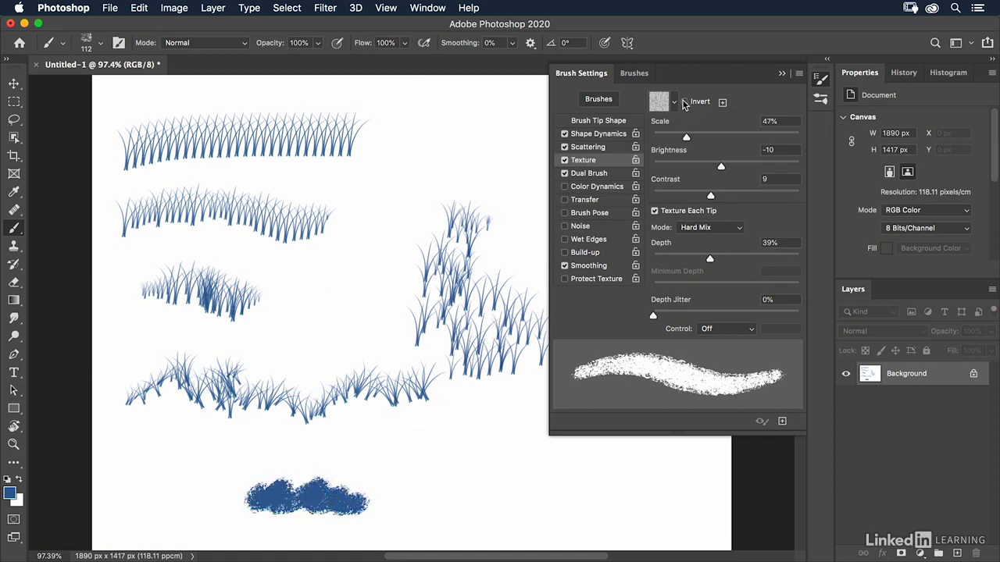
{"action": "left_click_drag", "start_coordinate": [686, 139], "coordinate": [689, 137]}
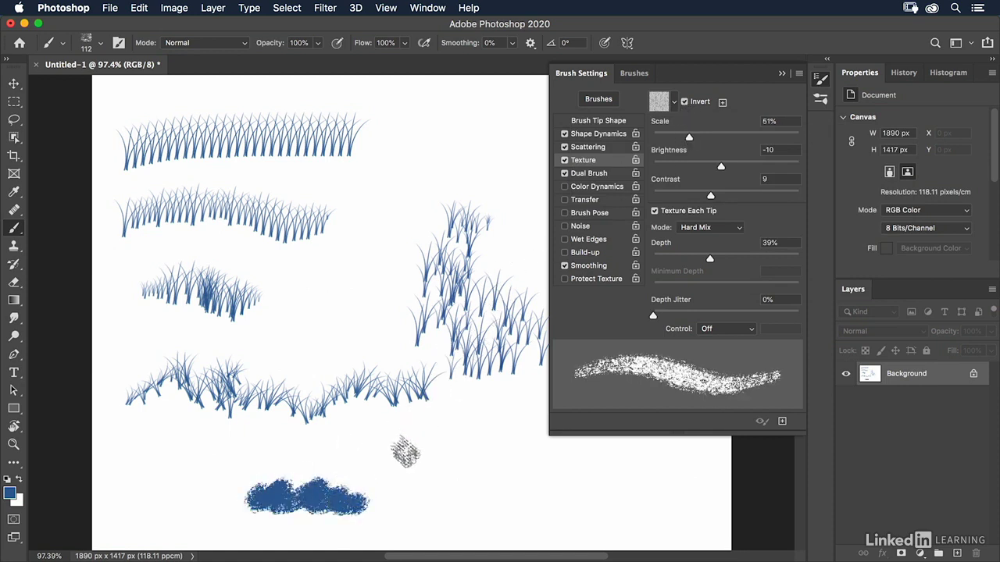
{"action": "mouse_move", "coordinate": [413, 492]}
{"action": "left_mouse_down"}
{"action": "mouse_move", "coordinate": [445, 479]}
{"action": "mouse_move", "coordinate": [523, 500]}
{"action": "mouse_move", "coordinate": [465, 457]}
{"action": "left_mouse_up"}
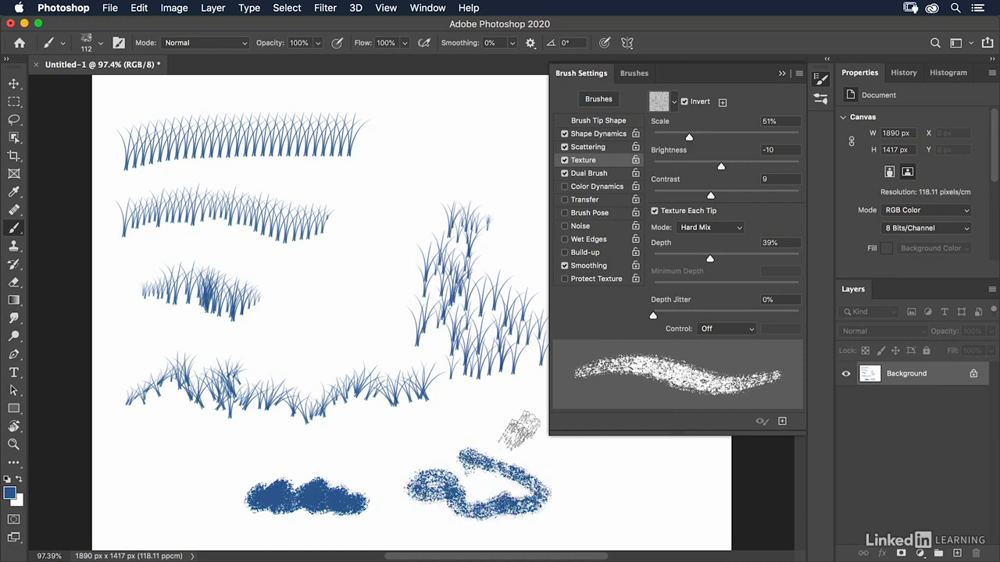
- Set the texture's scale to 96%, brightness to 49 and contrast to 46, and paint a test stroke beside the solid charcoal stroke
{"action": "mouse_move", "coordinate": [695, 141]}
{"action": "left_mouse_down"}
{"action": "mouse_move", "coordinate": [721, 137]}
{"action": "mouse_move", "coordinate": [749, 167]}
{"action": "left_mouse_up"}
{"action": "left_click_drag", "start_coordinate": [710, 196], "coordinate": [748, 200]}
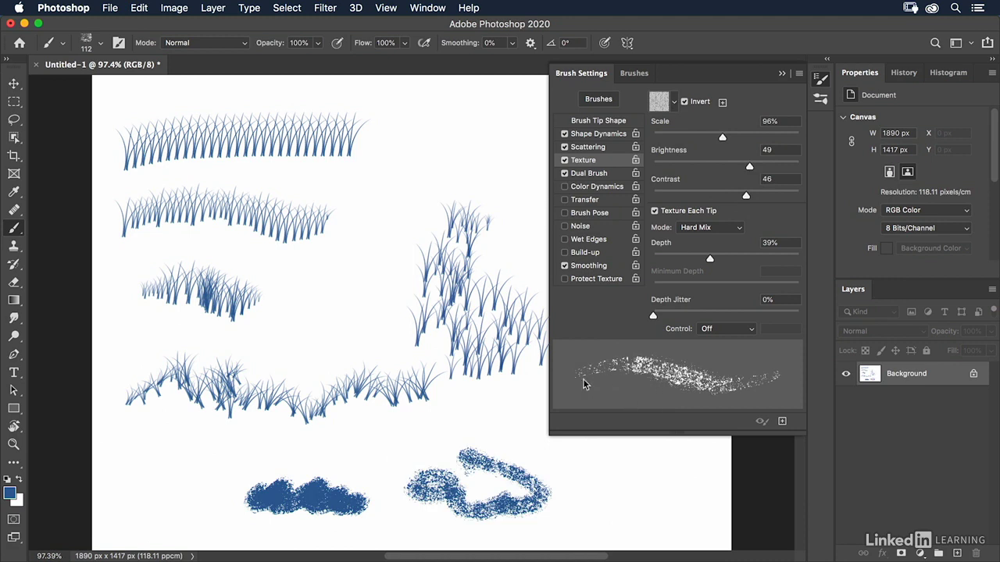
{"action": "mouse_move", "coordinate": [160, 457]}
{"action": "left_mouse_down"}
{"action": "mouse_move", "coordinate": [160, 495]}
{"action": "mouse_move", "coordinate": [191, 495]}
{"action": "mouse_move", "coordinate": [253, 466]}
{"action": "mouse_move", "coordinate": [220, 441]}
{"action": "left_mouse_up"}
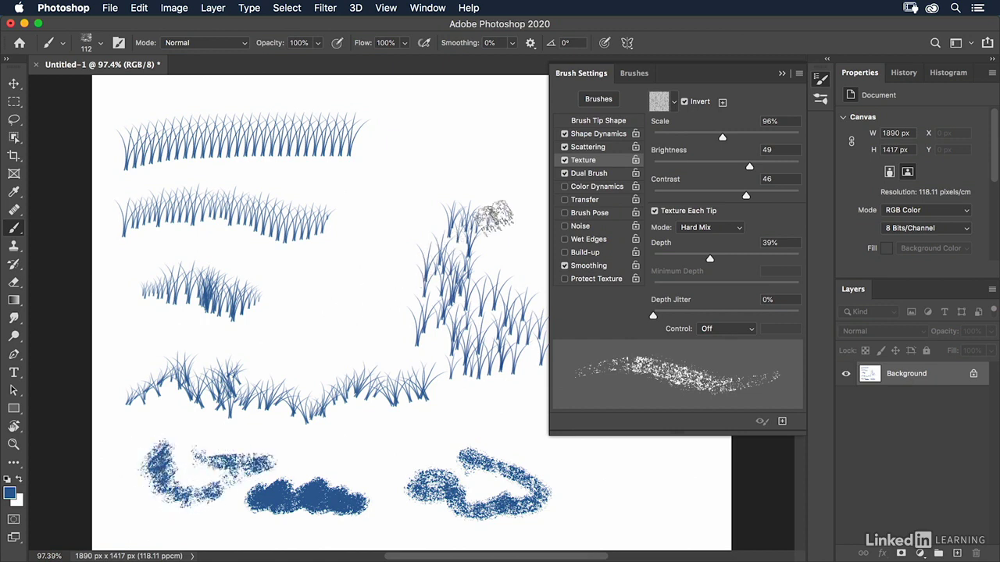
- Show the Dual Brush settings and choose the 495 px tip as the second brush after trying the 488 px one
{"action": "left_click", "coordinate": [588, 173]}
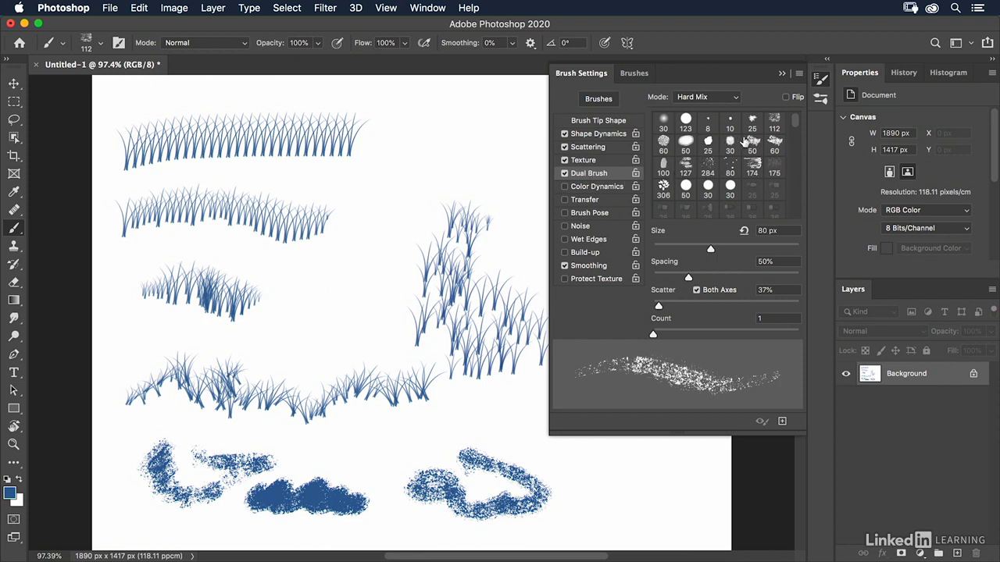
{"action": "left_click_drag", "start_coordinate": [801, 121], "coordinate": [788, 160]}
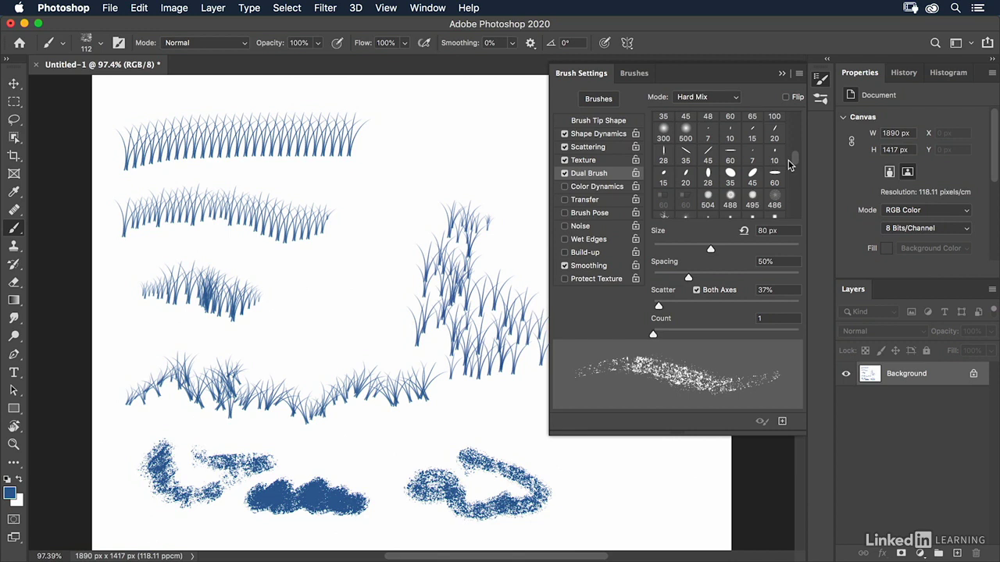
{"action": "left_click", "coordinate": [730, 192]}
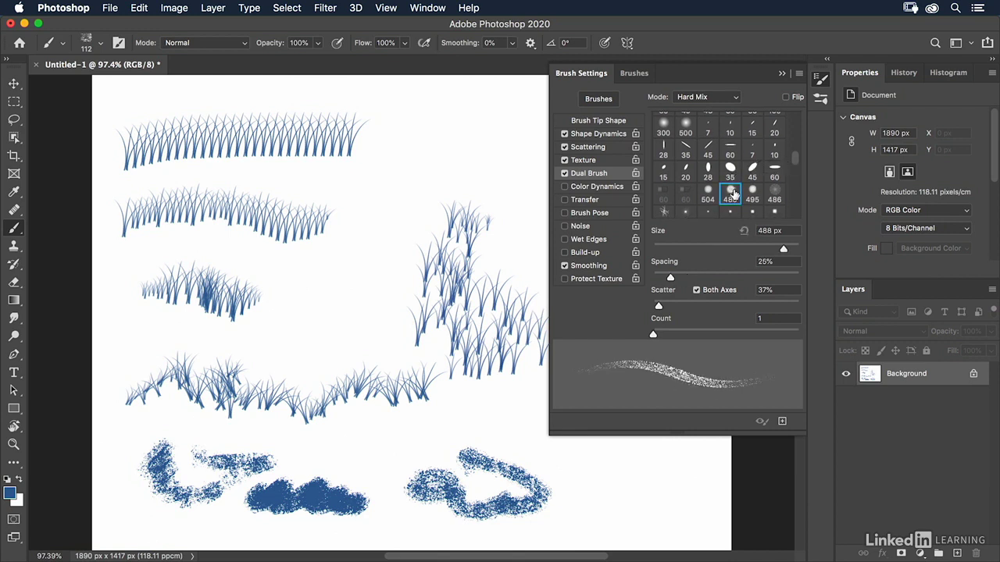
{"action": "left_click", "coordinate": [753, 193]}
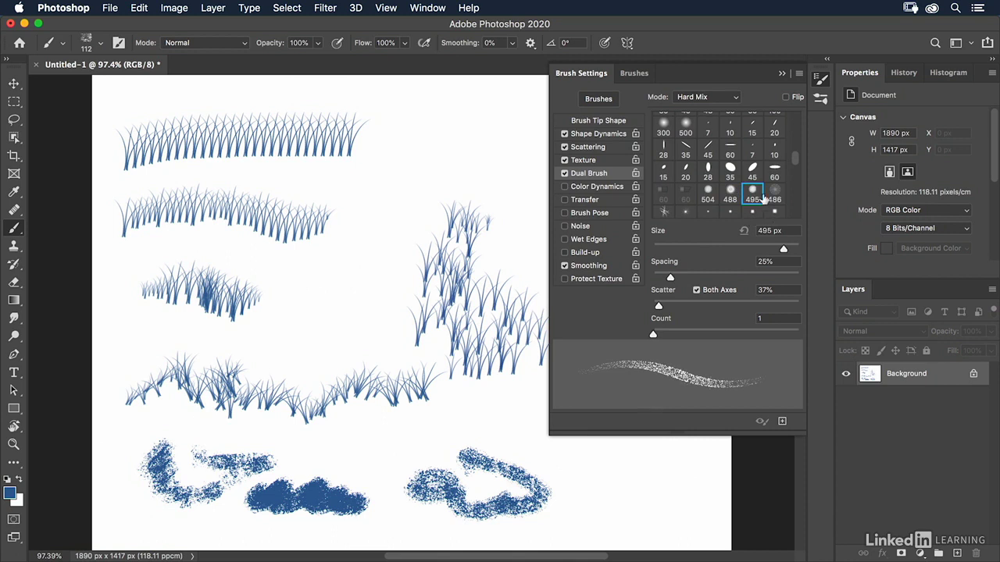
- Try Multiply and set the Dual Brush blend mode to Overlay, and paint two short test strokes above the charcoal strokes
{"action": "left_click", "coordinate": [699, 97]}
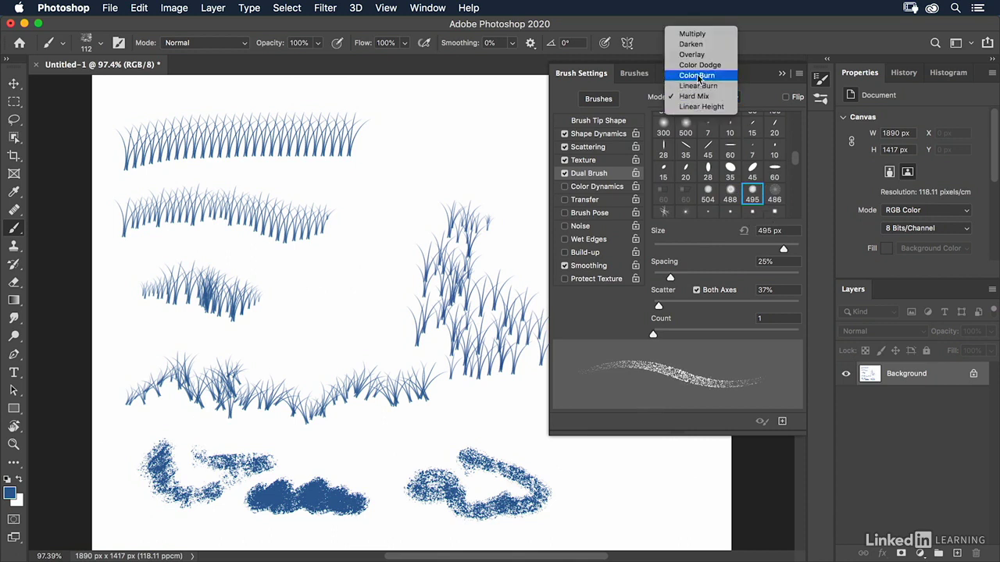
{"action": "left_click", "coordinate": [691, 34]}
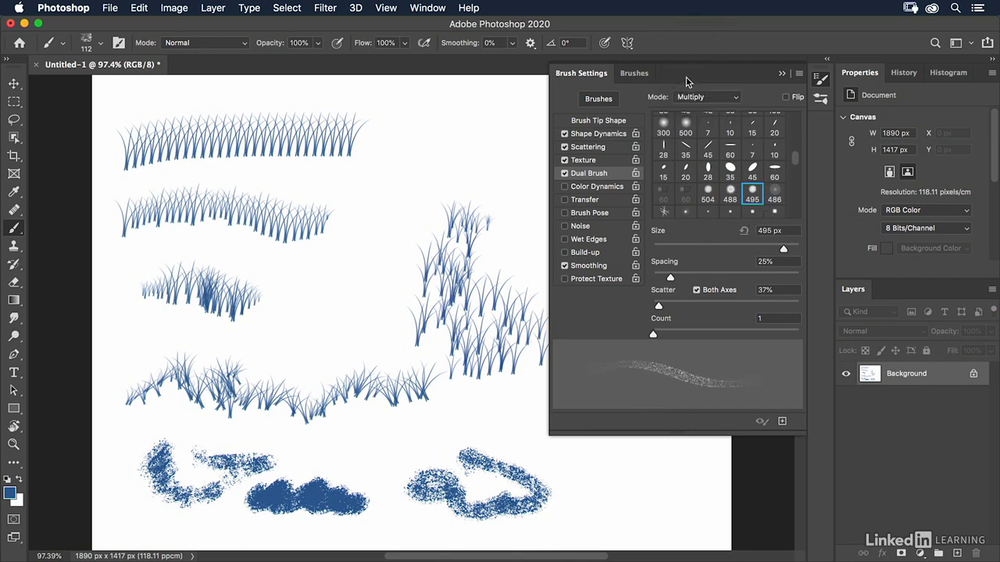
{"action": "left_click", "coordinate": [695, 97]}
{"action": "left_click", "coordinate": [699, 115]}
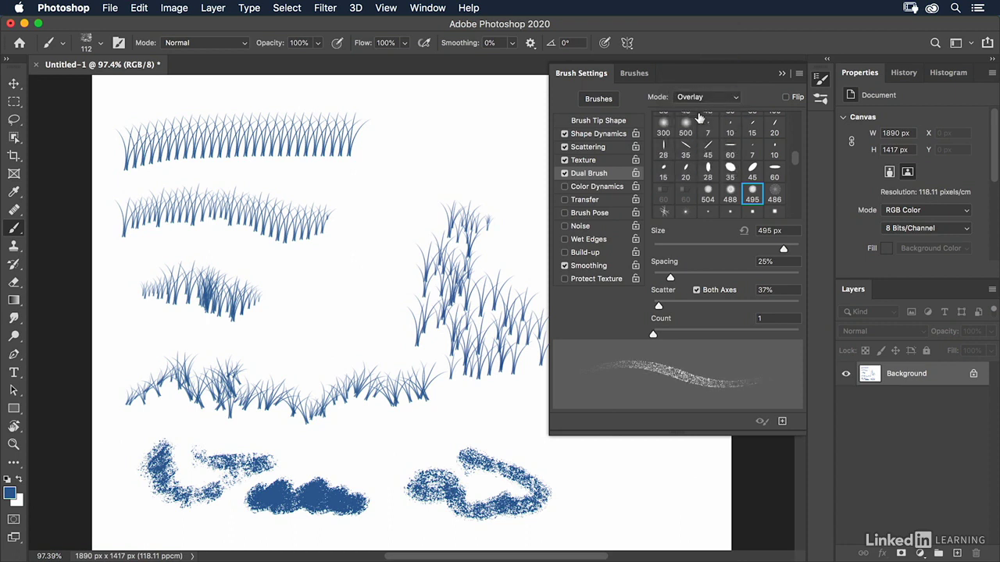
{"action": "mouse_move", "coordinate": [344, 422]}
{"action": "left_mouse_down"}
{"action": "mouse_move", "coordinate": [343, 435]}
{"action": "mouse_move", "coordinate": [387, 442]}
{"action": "left_mouse_up"}
{"action": "left_click_drag", "start_coordinate": [522, 412], "coordinate": [509, 443]}
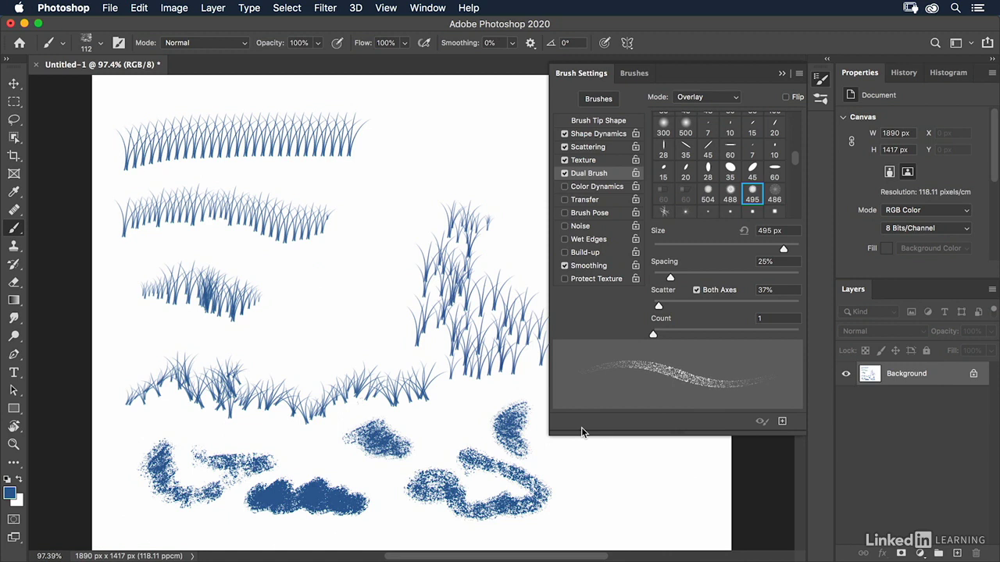
- Save the adjusted brush as a new preset named "jk Round Sketch Ballpoint Pen 971" with tool settings included, and show it among the brush presets
{"action": "left_click", "coordinate": [782, 423]}
{"action": "left_click", "coordinate": [782, 422]}
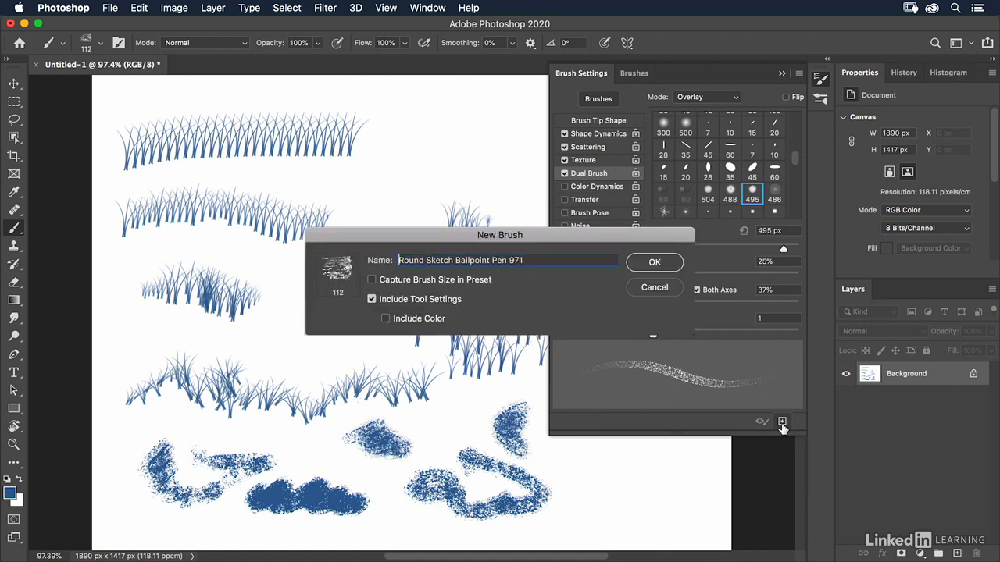
{"action": "type", "text": "jk"}
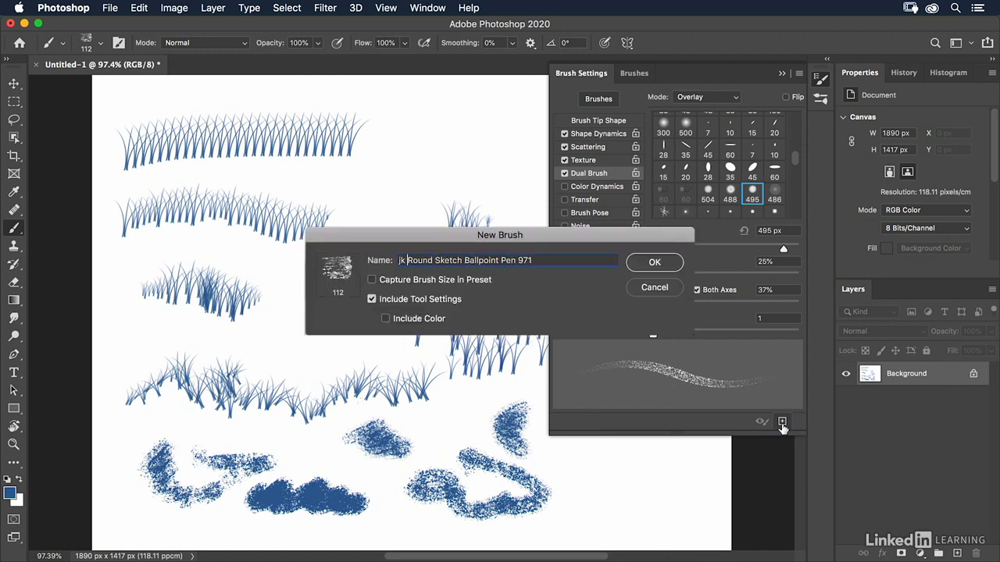
{"action": "key", "text": "super+a"}
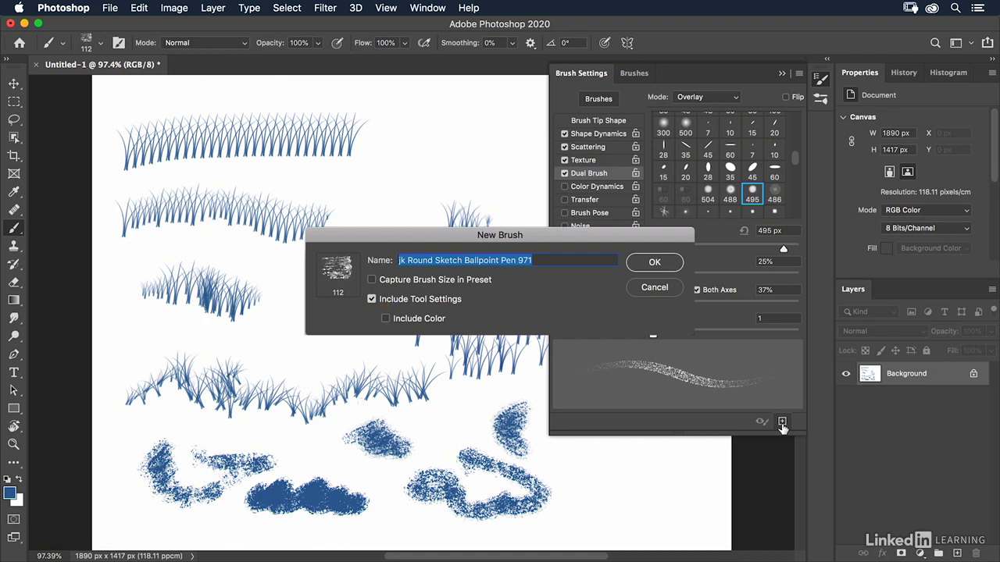
{"action": "left_click", "coordinate": [663, 268]}
{"action": "left_click", "coordinate": [631, 74]}
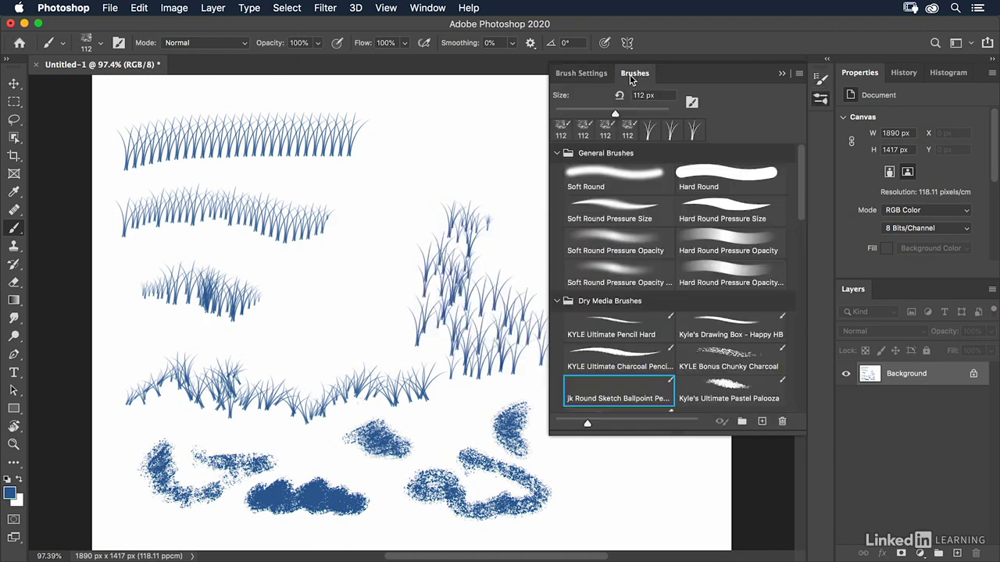